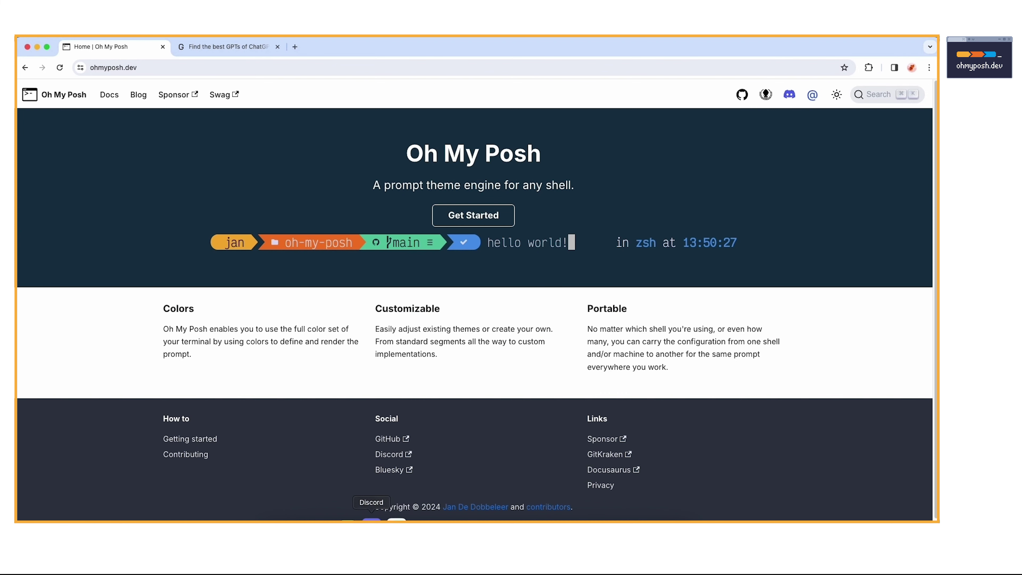
# Step: Check the styled VS Code terminal prompt, then open the Oh My Posh docs on ohmyposh.dev
pyautogui.click(449, 519)
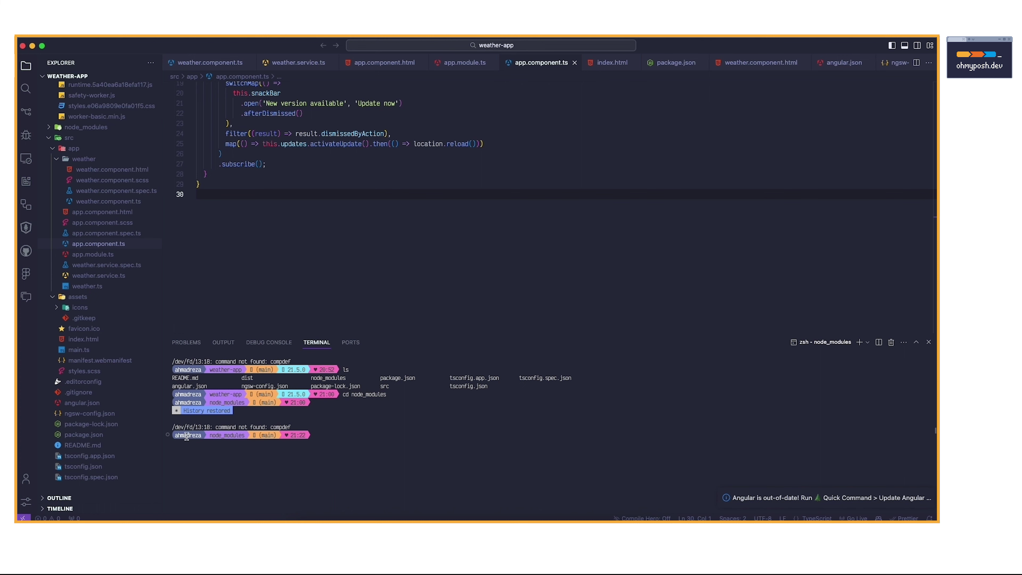
pyautogui.click(31, 47)
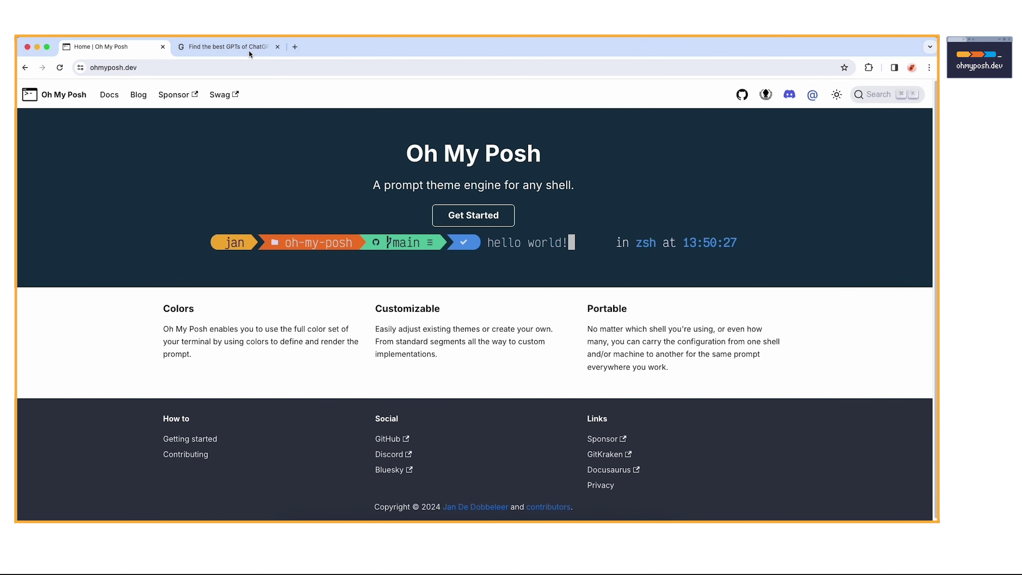
pyautogui.click(142, 67)
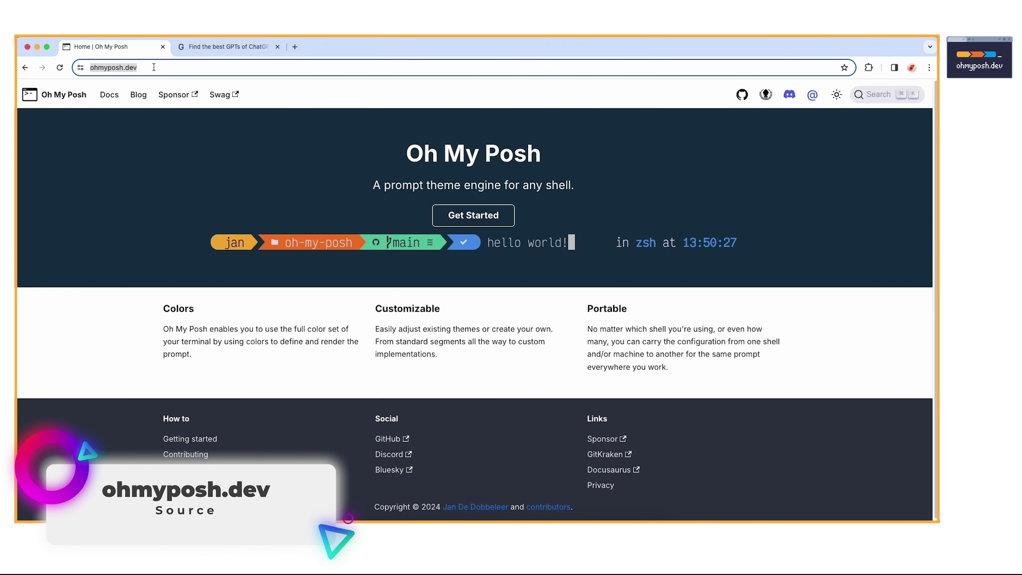
pyautogui.click(107, 96)
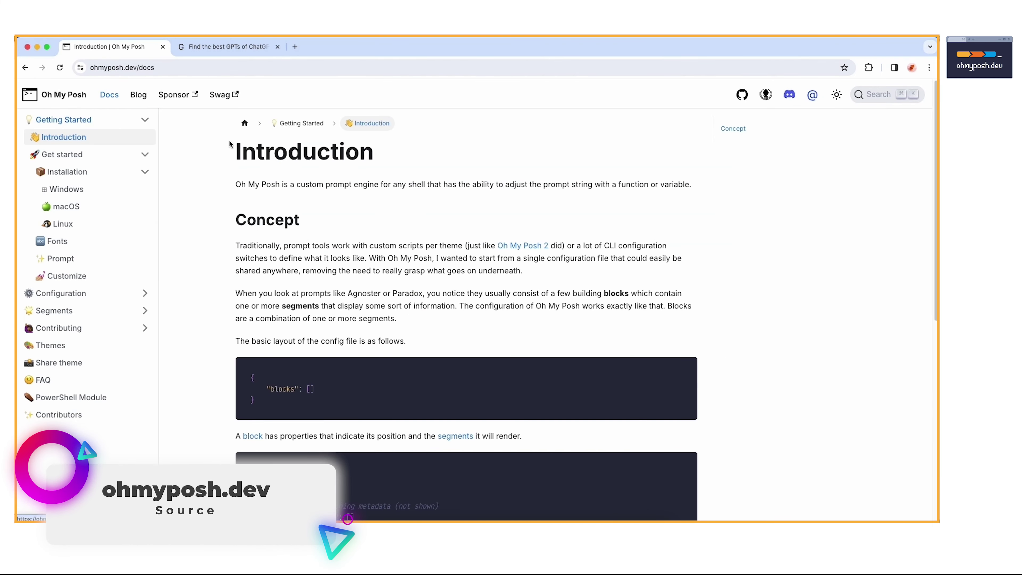
pyautogui.scroll(-1, 314, 286)
pyautogui.scroll(-2, 313, 286)
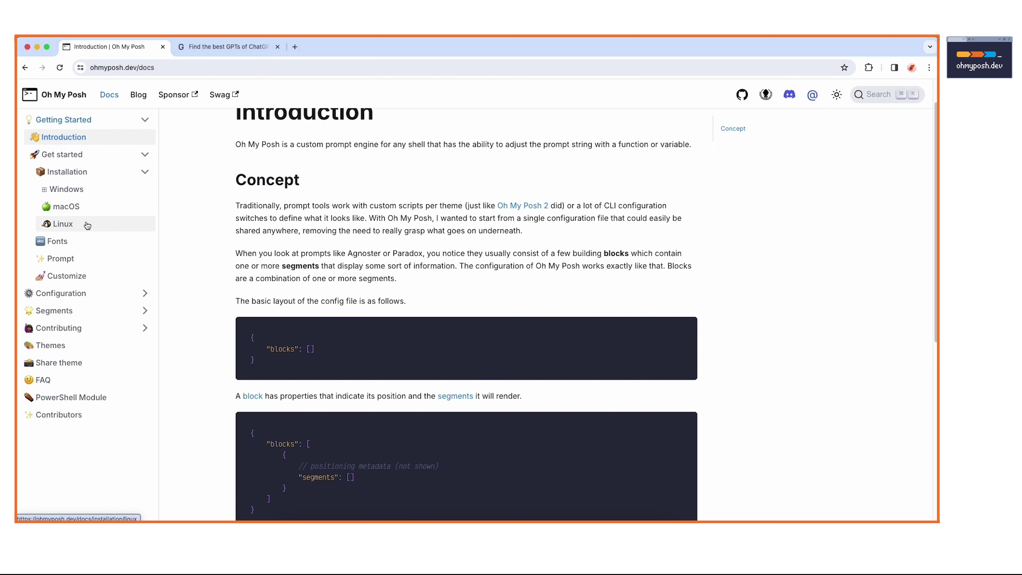
# Step: Browse the Fonts and Customize docs pages and go on to the Themes page
pyautogui.click(86, 241)
pyautogui.click(86, 275)
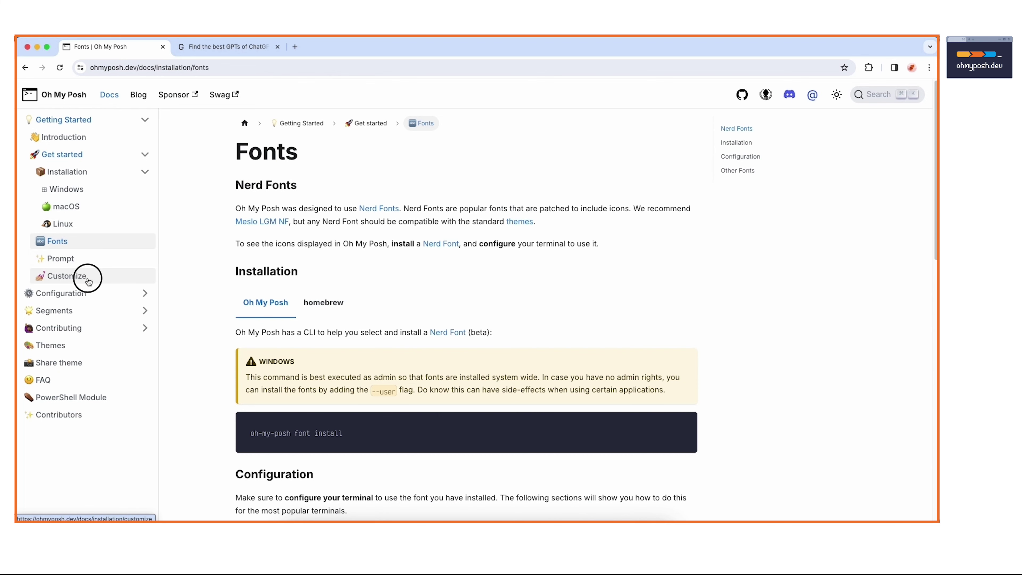
pyautogui.scroll(-2, 356, 338)
pyautogui.scroll(-3, 356, 338)
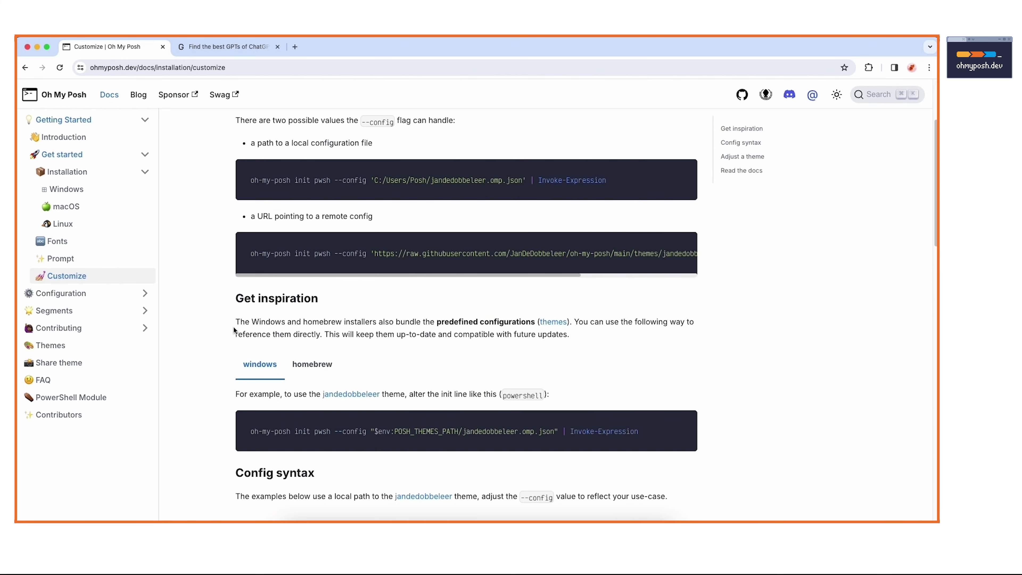
pyautogui.click(80, 345)
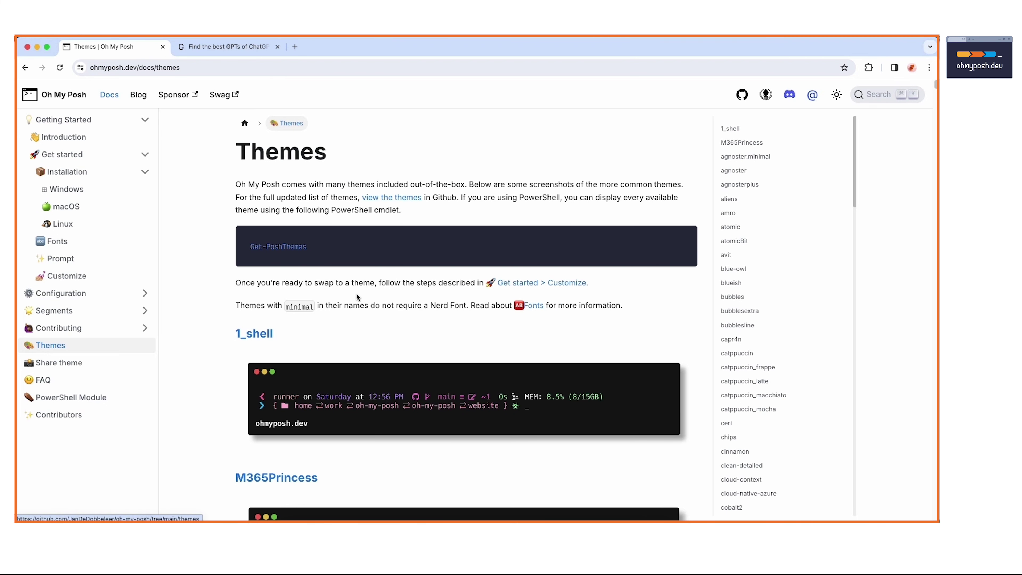
# Step: Scroll through the theme previews, jump back to the top, and switch to the GPTStore.ai tab
pyautogui.scroll(-10, 357, 298)
pyautogui.scroll(-8, 355, 306)
pyautogui.scroll(-7, 354, 306)
pyautogui.scroll(-10, 354, 306)
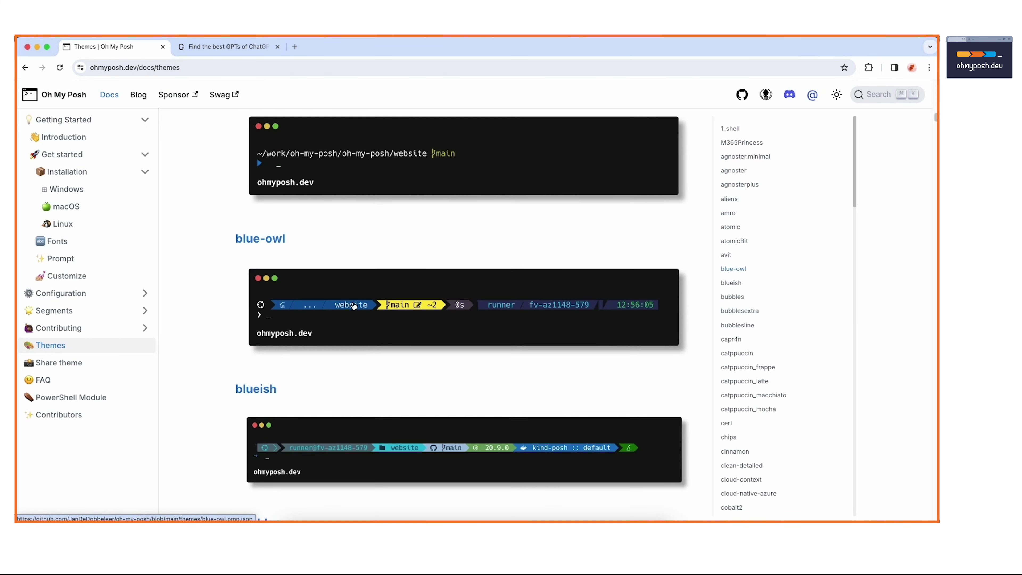
pyautogui.scroll(-8, 354, 306)
pyautogui.scroll(-15, 354, 306)
pyautogui.scroll(-5, 354, 307)
pyautogui.press('Home')
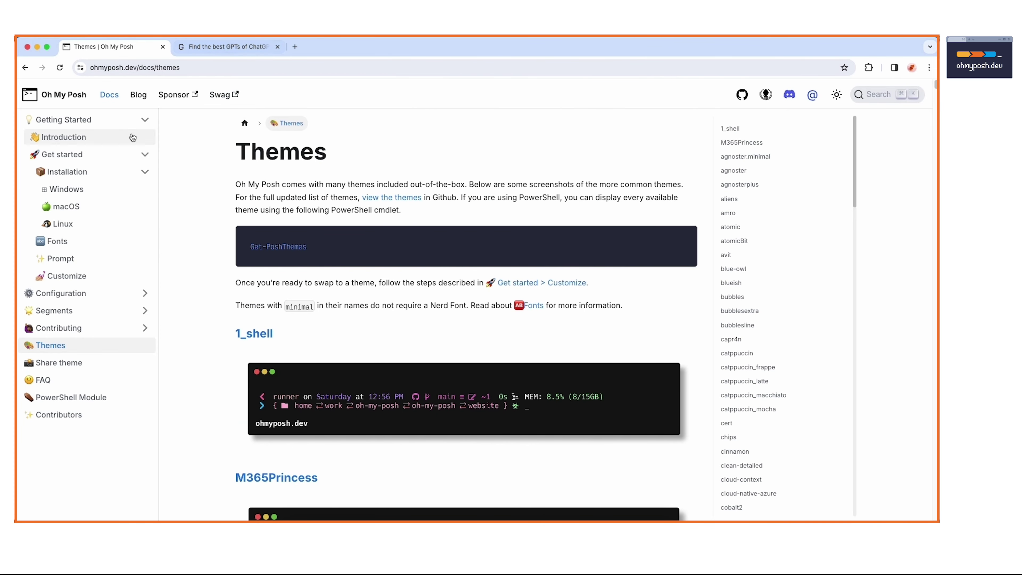
pyautogui.click(219, 50)
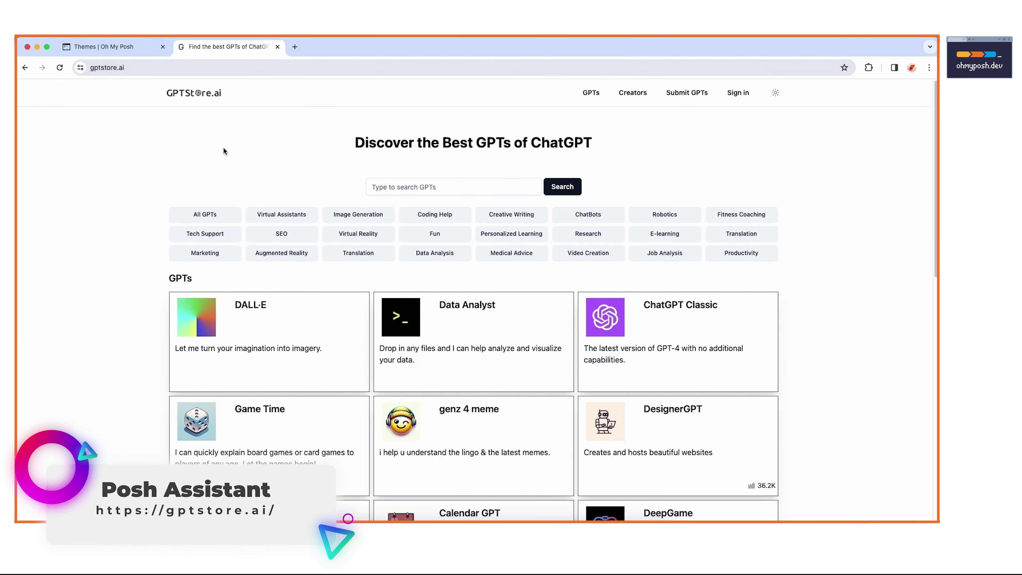
# Step: Search GPTStore.ai for 'posh assistant' and open the Posh Assistant GPT's details page
pyautogui.click(385, 187)
pyautogui.write('posh assis')
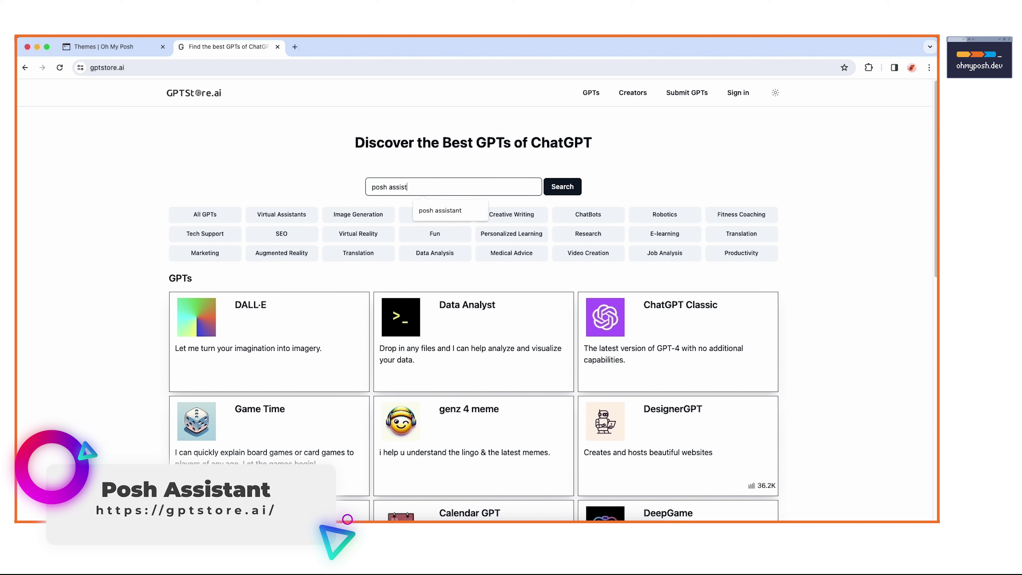
pyautogui.write('t')
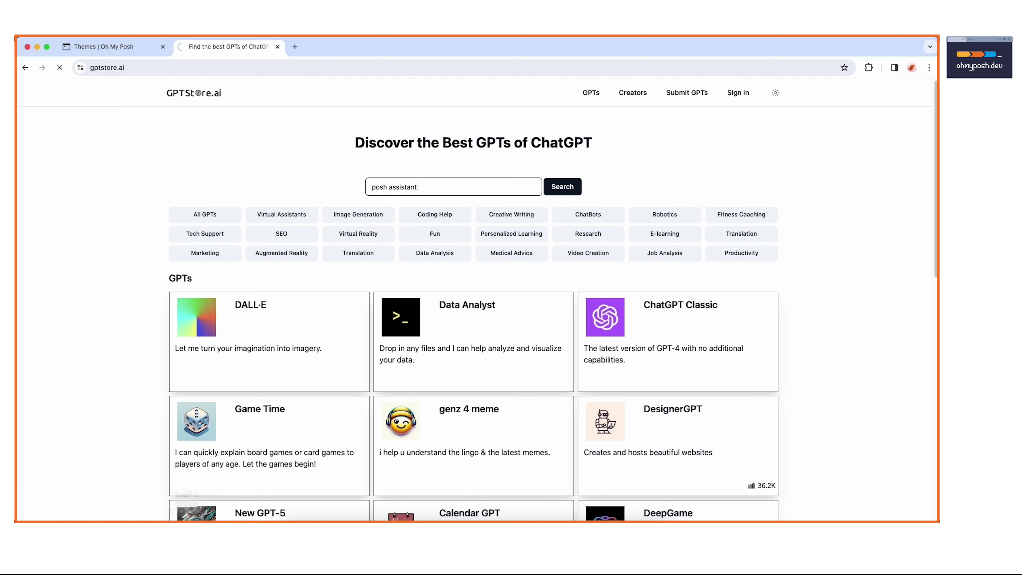
pyautogui.press('Return')
pyautogui.click(255, 279)
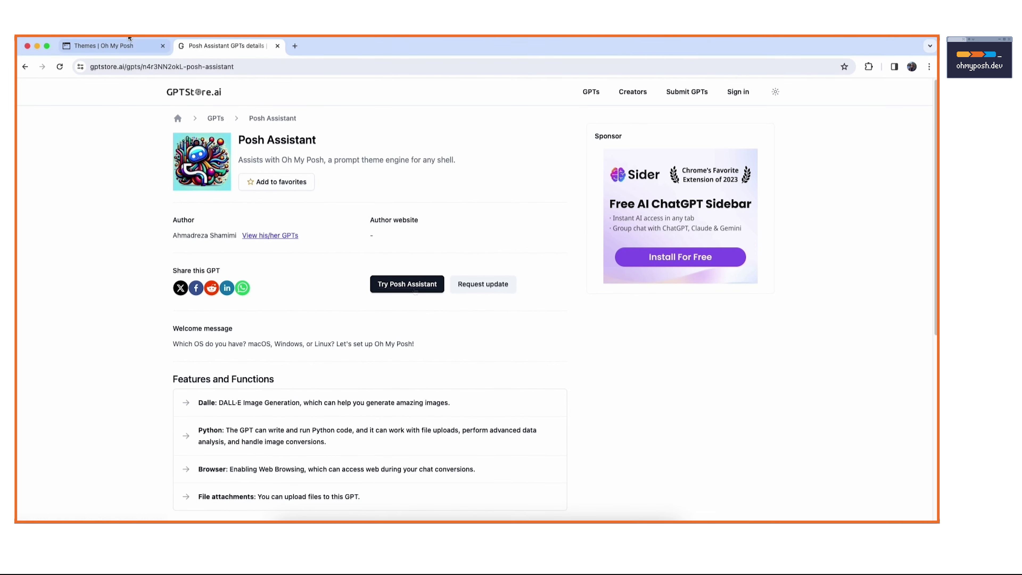
pyautogui.click(130, 47)
pyautogui.click(236, 45)
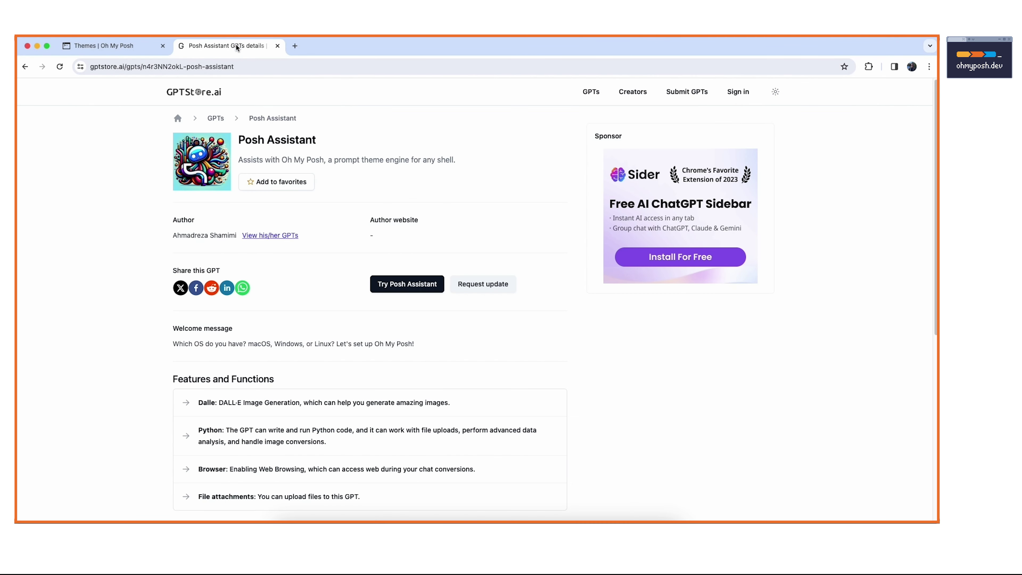
# Step: Start a Posh Assistant chat in ChatGPT and restart VS Code's terminal with a fresh zsh shell
pyautogui.click(424, 282)
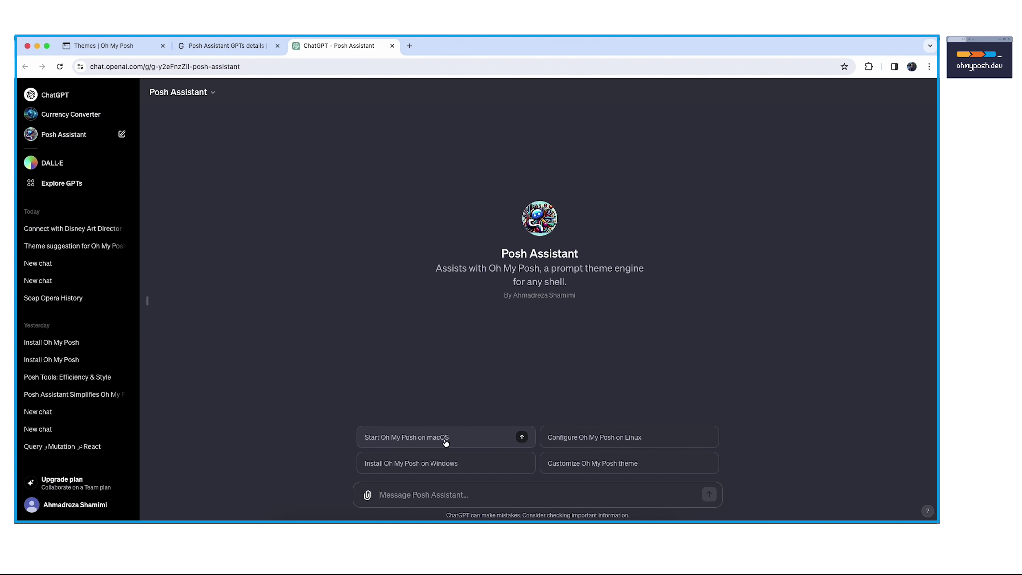
pyautogui.moveTo(446, 519)
pyautogui.click(442, 520)
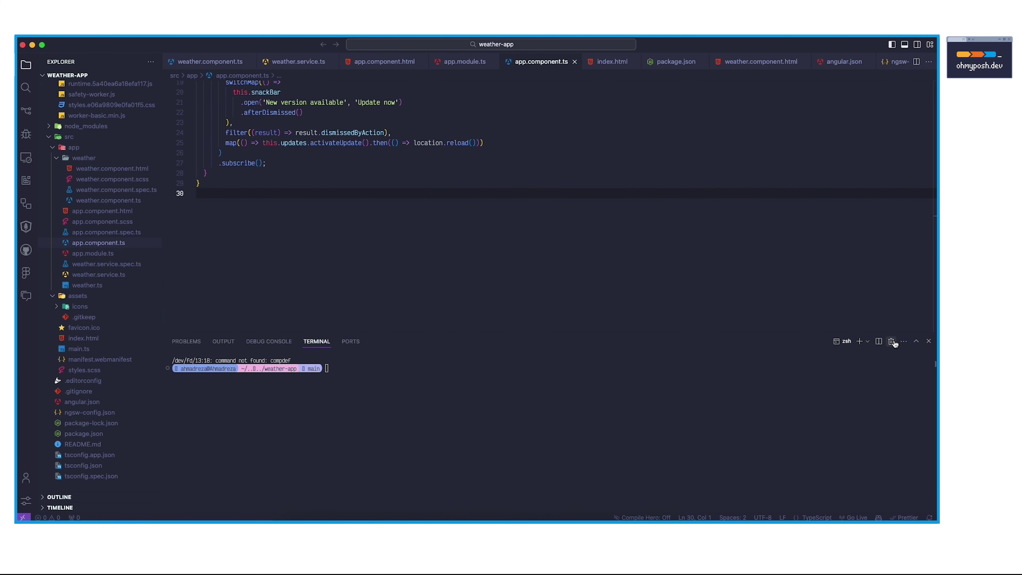
pyautogui.click(893, 342)
pyautogui.hotkey('ctrl', '`')
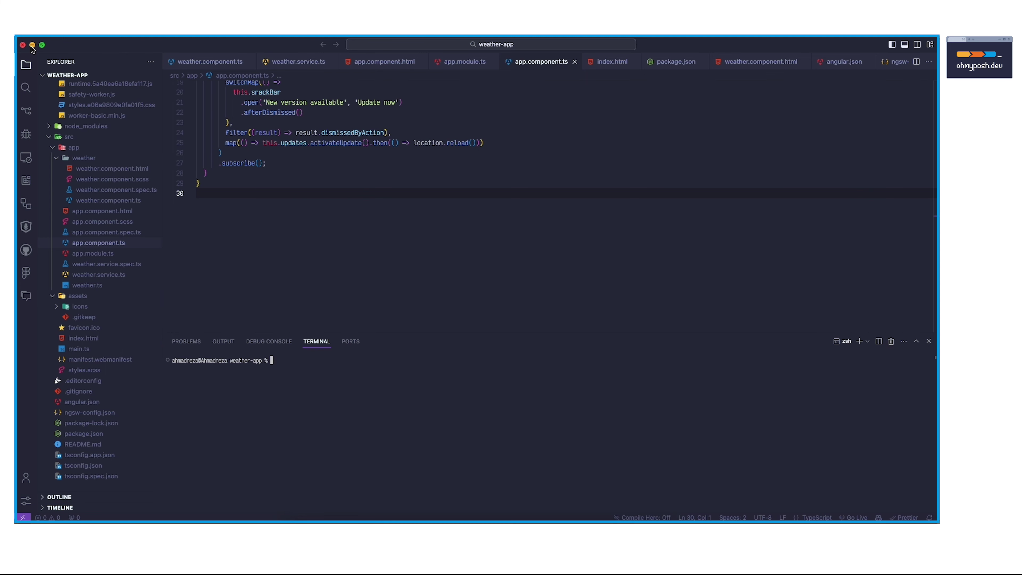
# Step: Visit the Oh My Posh home page, then return to the Posh Assistant chat
pyautogui.click(32, 45)
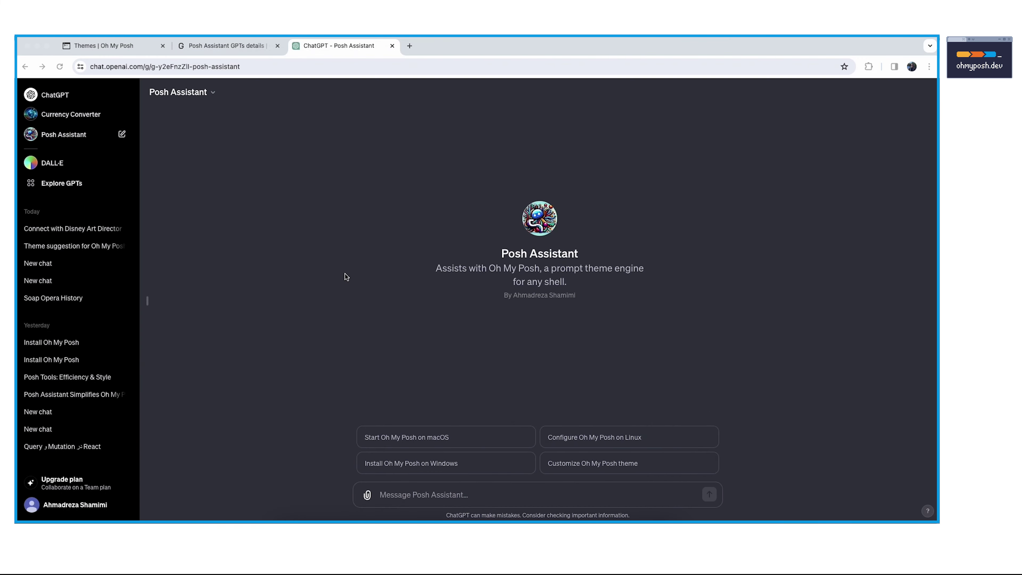
pyautogui.click(117, 48)
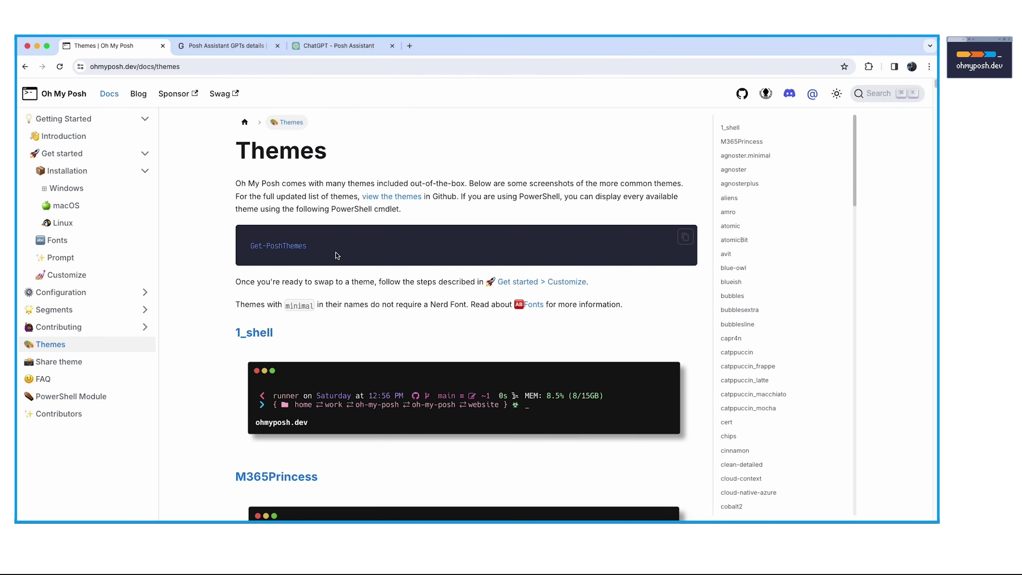
pyautogui.click(42, 97)
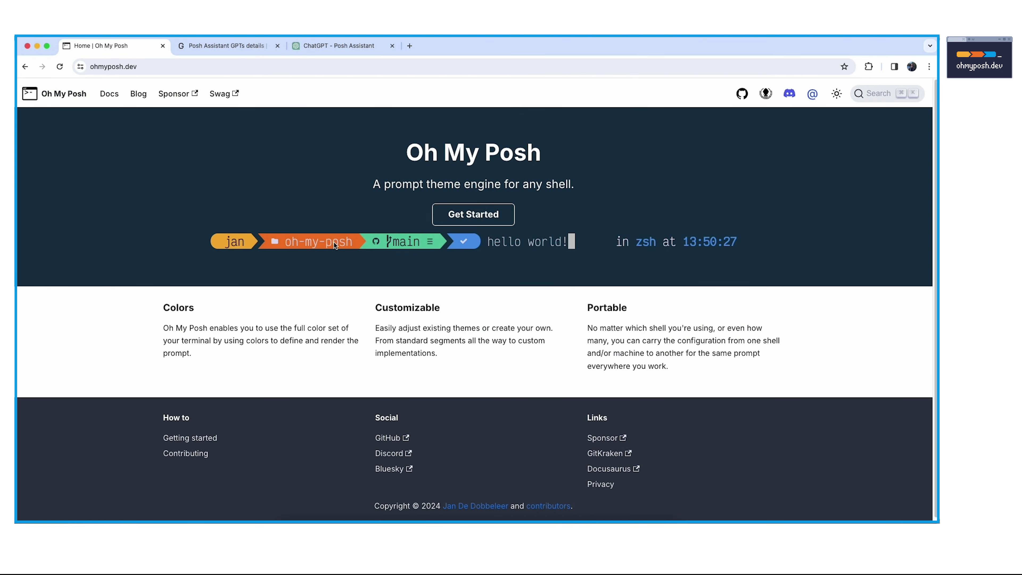
pyautogui.click(320, 48)
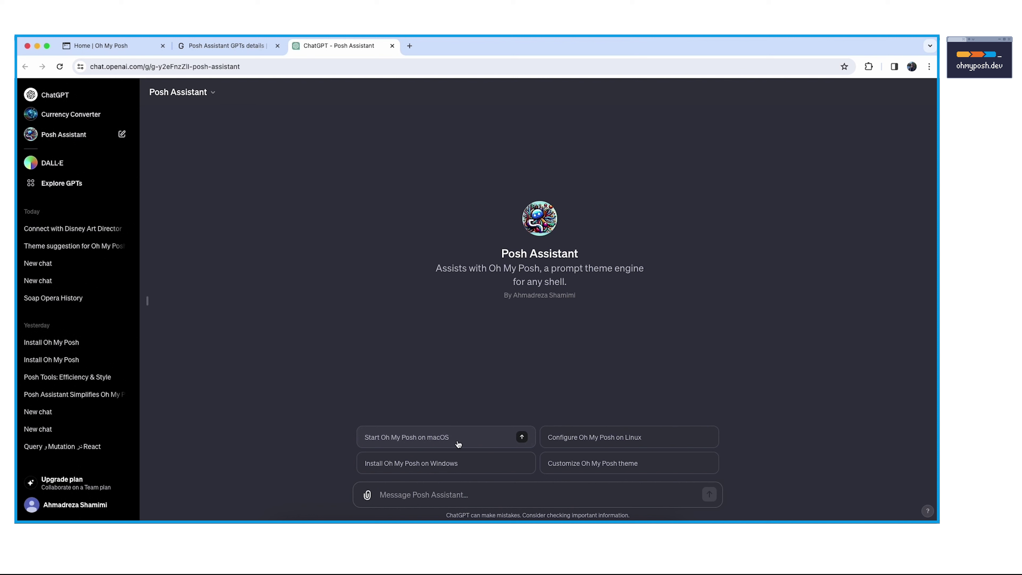
# Step: Ask Posh Assistant 'Start Oh My Posh on macOS', copy its Homebrew install command, and open Terminal
pyautogui.click(457, 444)
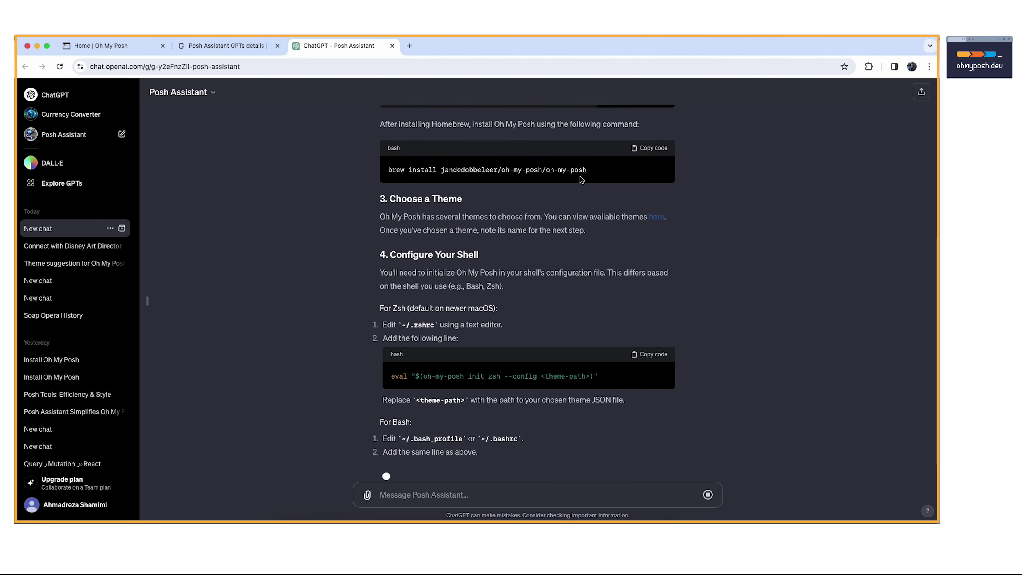
pyautogui.scroll(5, 509, 352)
pyautogui.moveTo(553, 267); pyautogui.dragTo(631, 267)
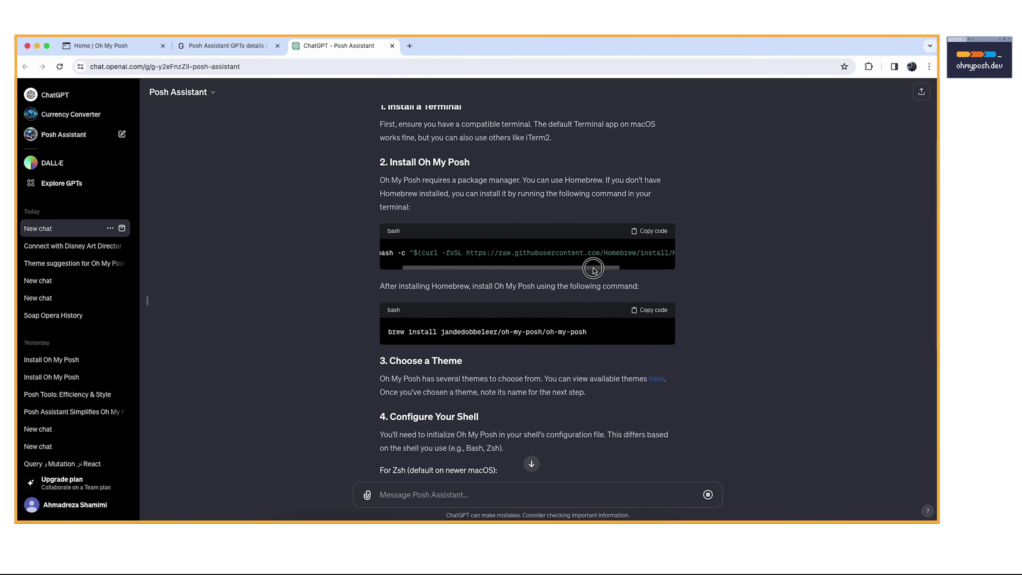
pyautogui.click(654, 231)
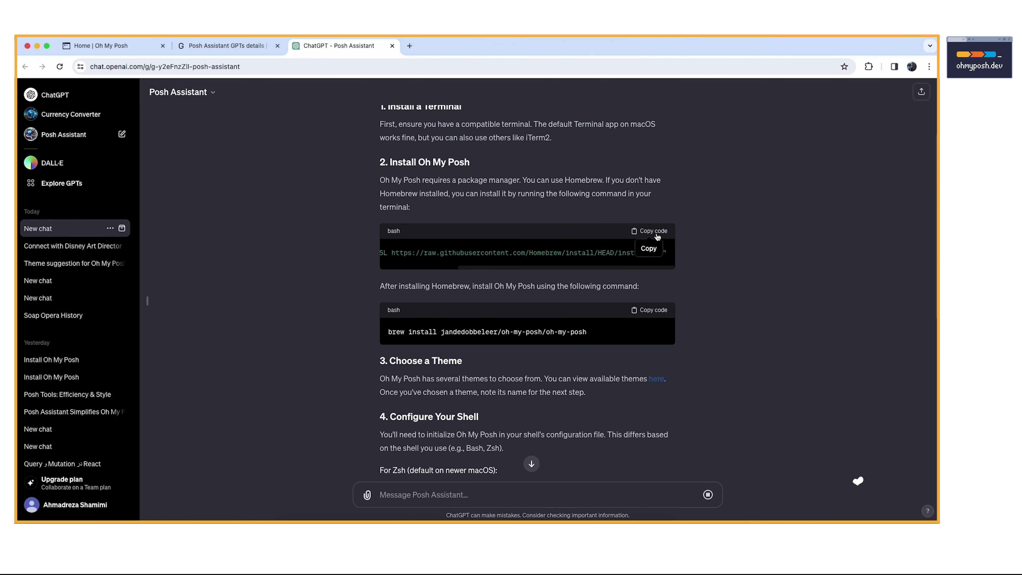
pyautogui.click(590, 519)
pyautogui.rightClick(439, 266)
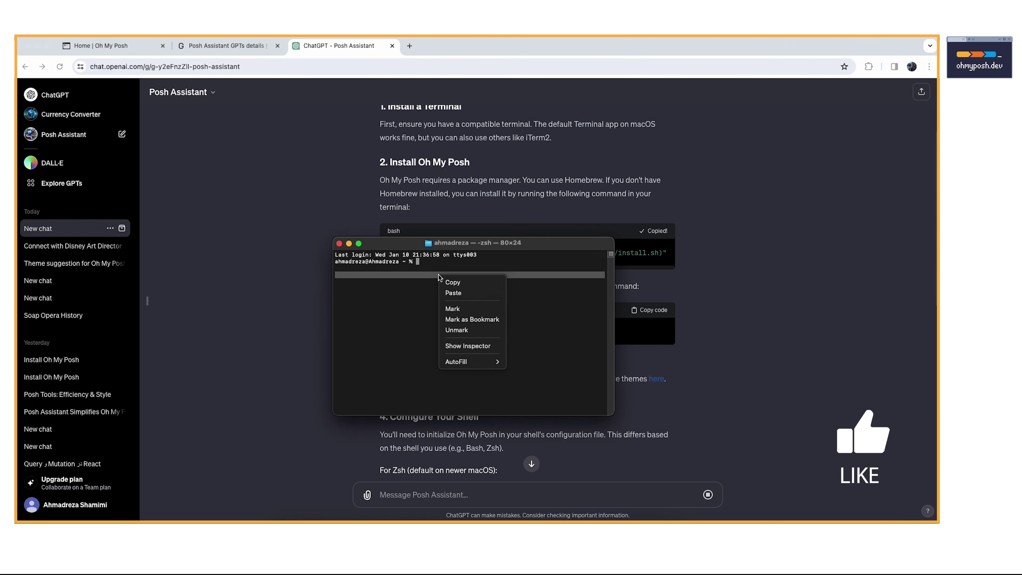
# Step: Paste and run the Homebrew install script, entering the account password and confirming to continue
pyautogui.click(462, 299)
pyautogui.press('Return')
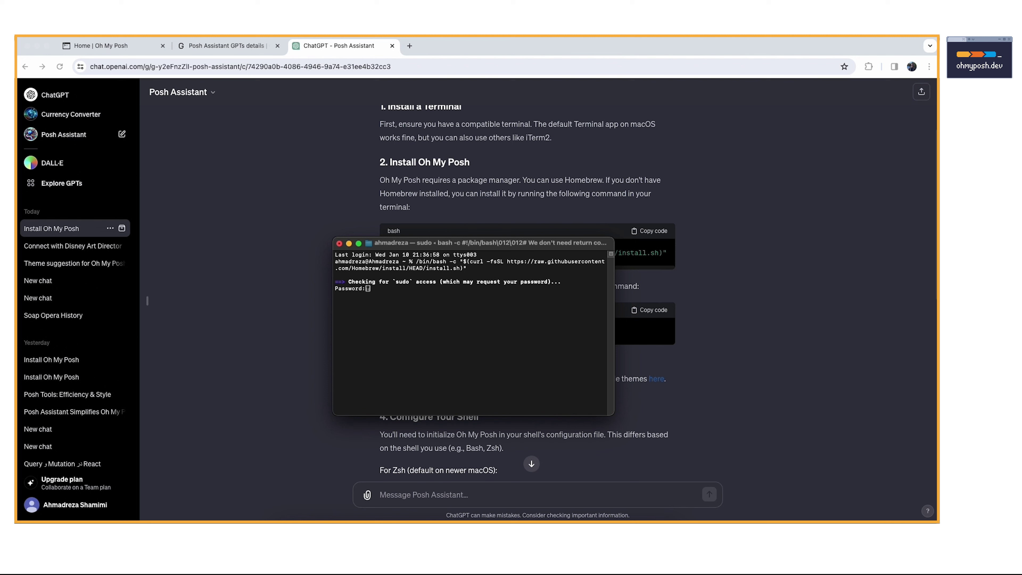
pyautogui.press('Return')
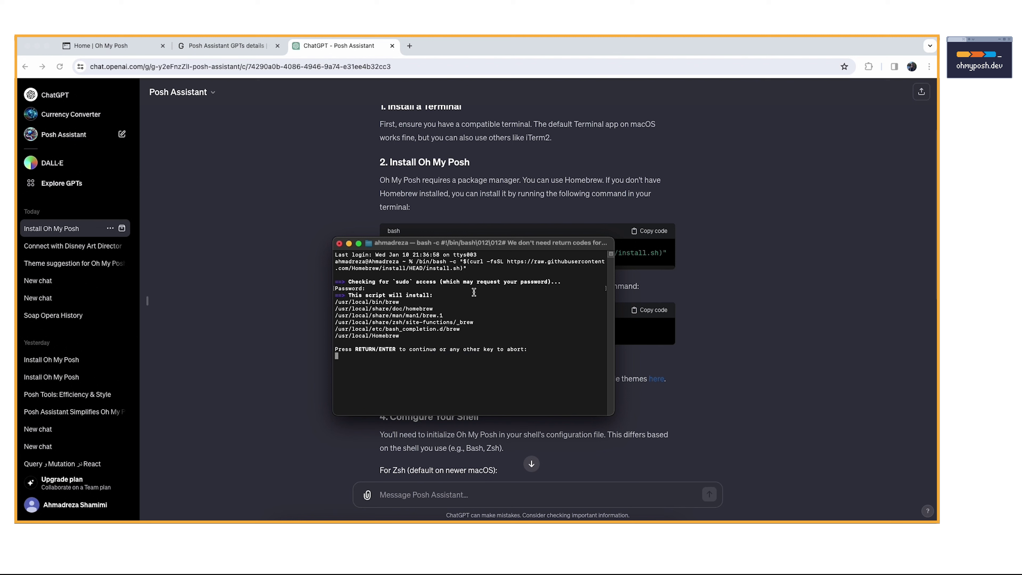
pyautogui.press('Return')
pyautogui.moveTo(483, 243); pyautogui.dragTo(238, 244)
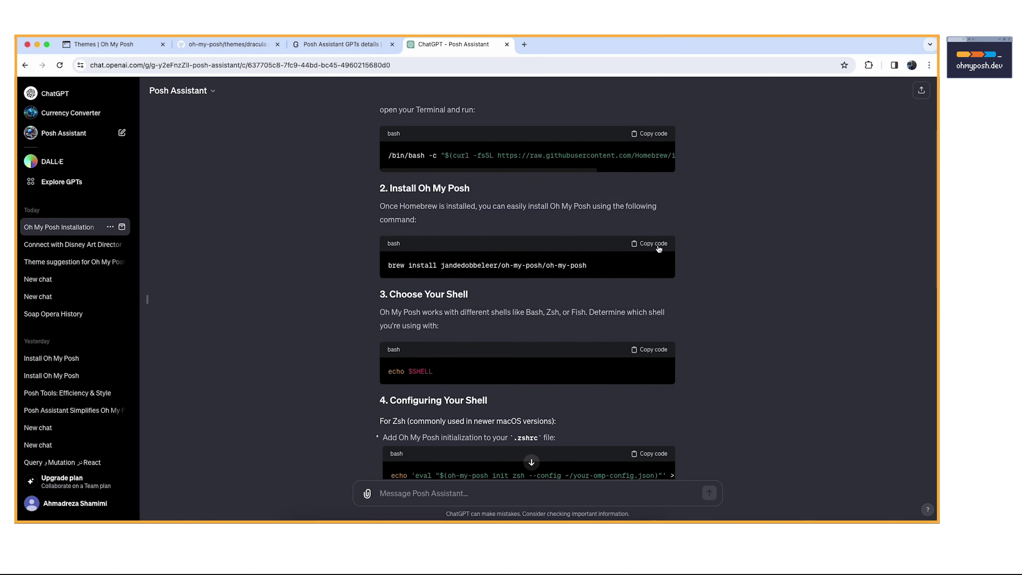
# Step: Run brew install jandedobbeleer/oh-my-posh/oh-my-posh, which reports version 19.5.0 already installed
pyautogui.click(659, 245)
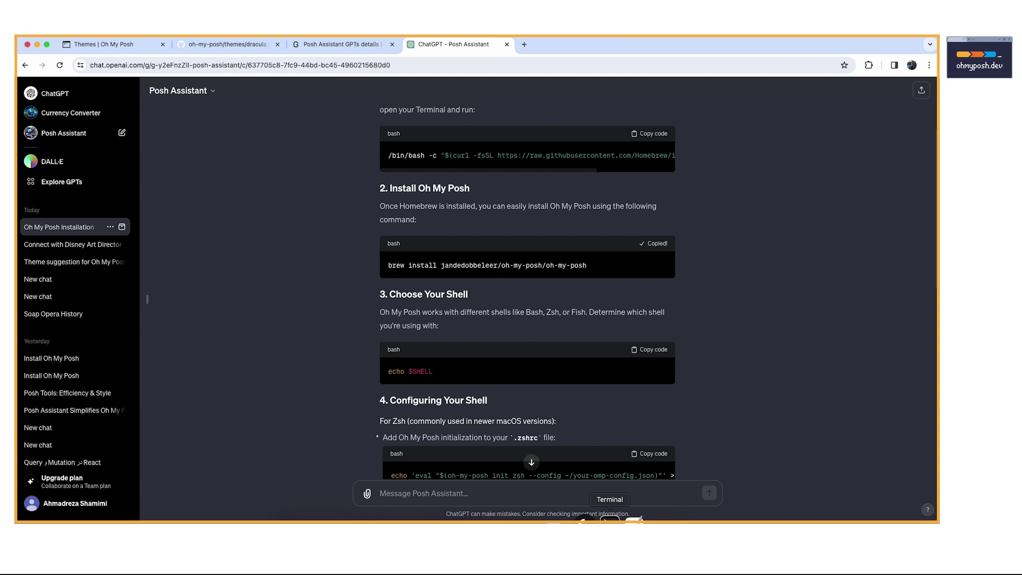
pyautogui.click(610, 519)
pyautogui.write('brew install jandedobbeleer/oh-my-posh/oh-my-posh')
pyautogui.press('Return')
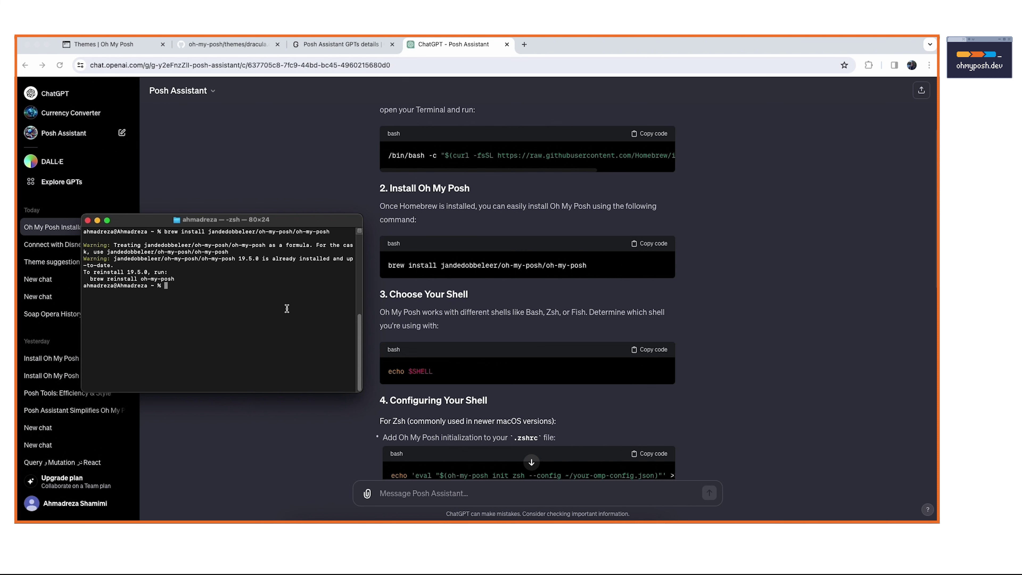
pyautogui.scroll(-3, 535, 334)
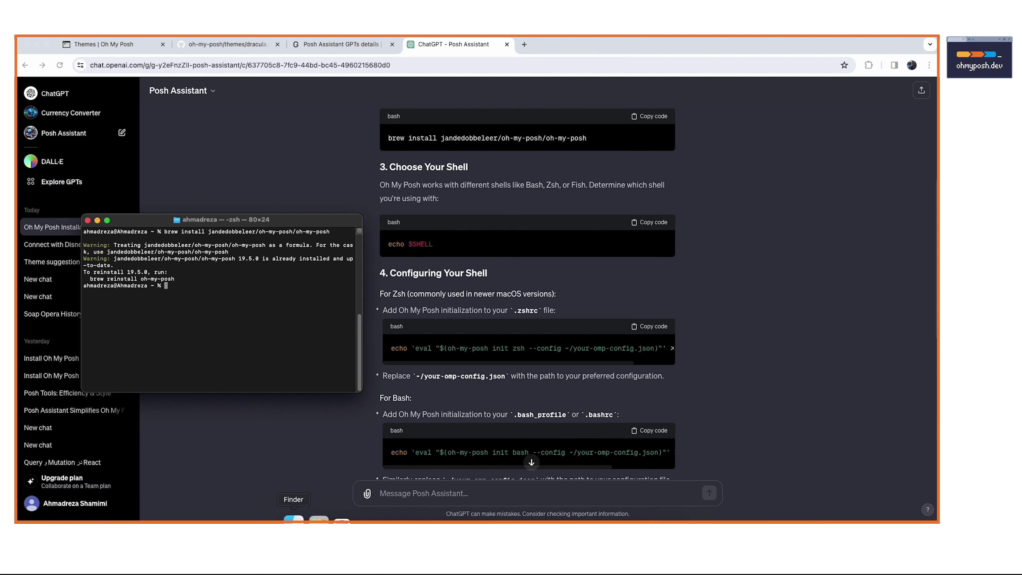
# Step: Open a new Finder window on the home folder from the Dock
pyautogui.click(423, 258)
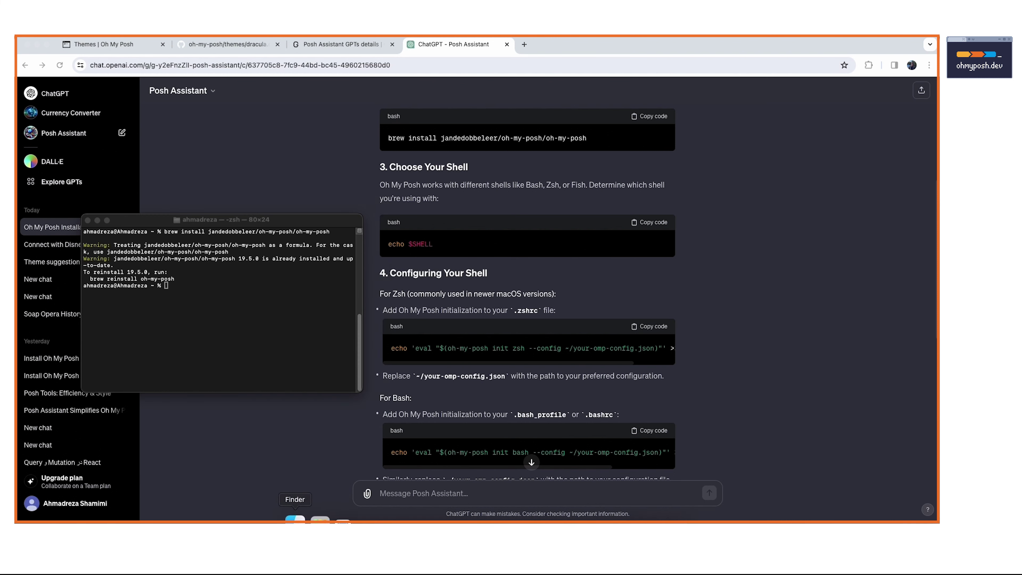
pyautogui.rightClick(295, 520)
pyautogui.click(322, 372)
# Step: Browse the home folder in Finder and arrange the Finder and Terminal windows side by side
pyautogui.scroll(-3, 510, 377)
pyautogui.scroll(-3, 510, 377)
pyautogui.scroll(5, 508, 373)
pyautogui.scroll(2, 506, 367)
pyautogui.scroll(2, 506, 367)
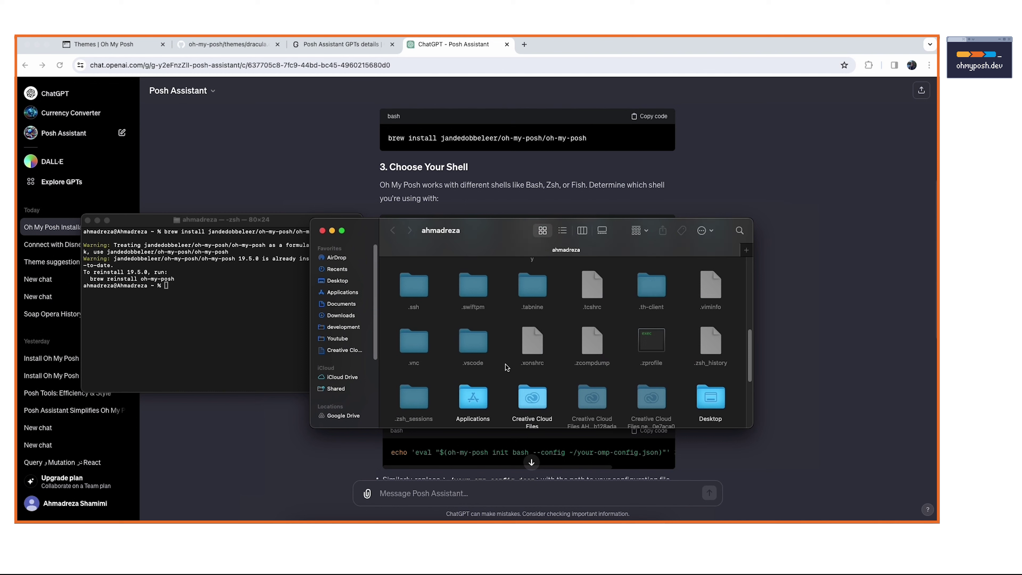
pyautogui.scroll(3, 507, 367)
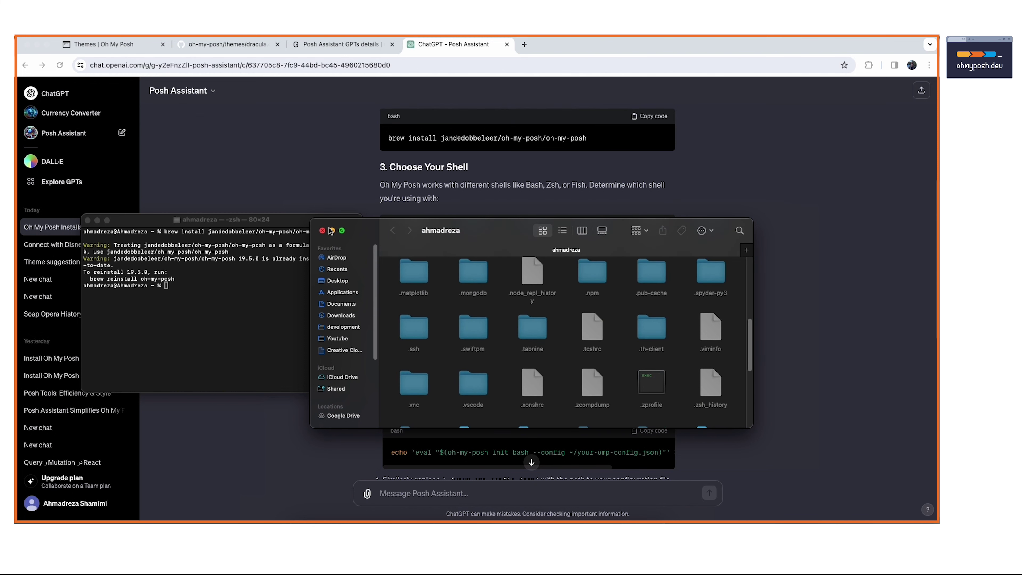
pyautogui.moveTo(423, 233); pyautogui.dragTo(537, 224)
pyautogui.moveTo(303, 225); pyautogui.dragTo(333, 226)
# Step: Create an empty .zshrc in the home folder with touch .zshrc
pyautogui.write('touch')
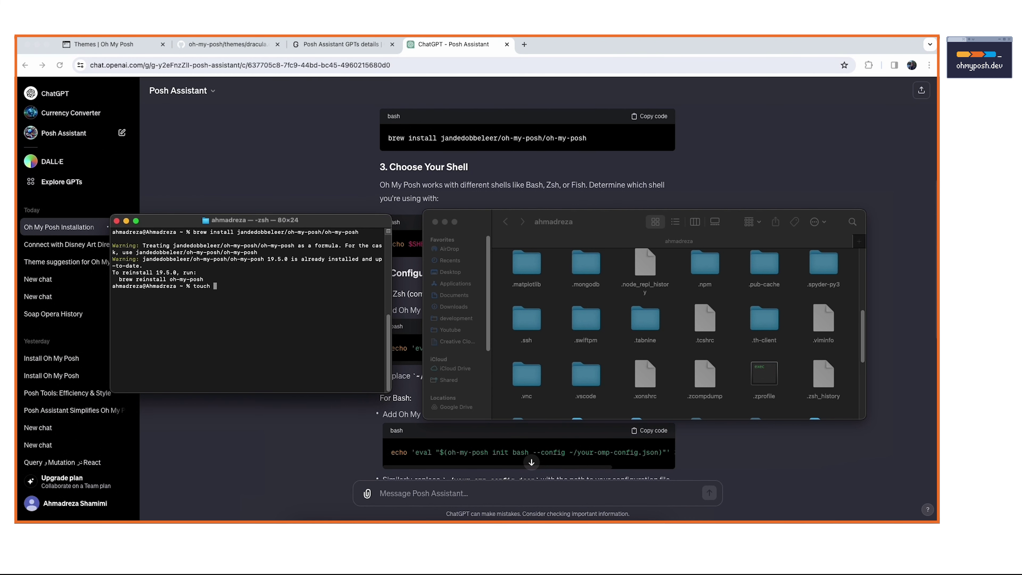
pyautogui.moveTo(348, 224); pyautogui.dragTo(325, 224)
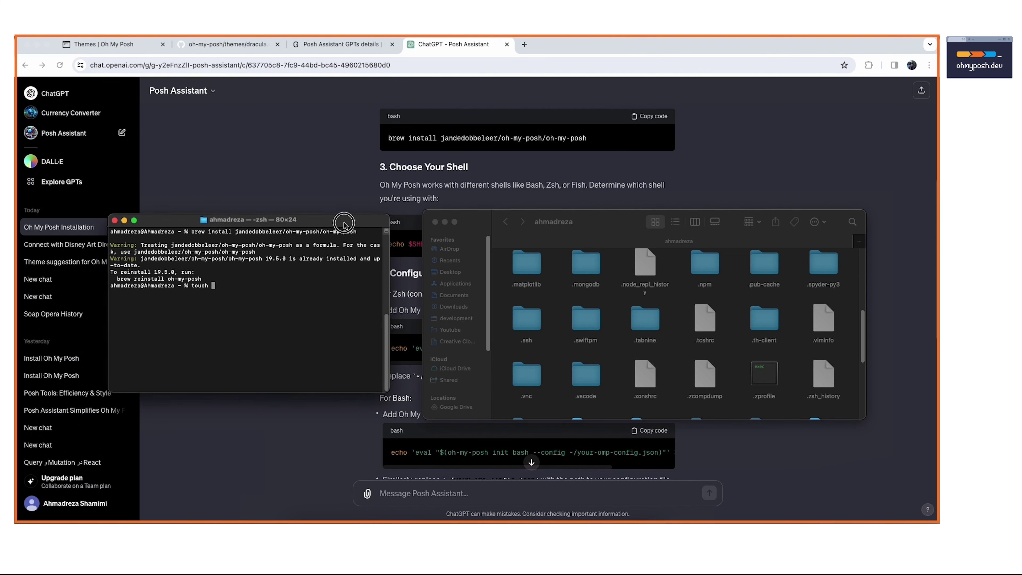
pyautogui.moveTo(473, 218)
pyautogui.mouseDown()
pyautogui.moveTo(589, 212)
pyautogui.moveTo(521, 338)
pyautogui.mouseUp()
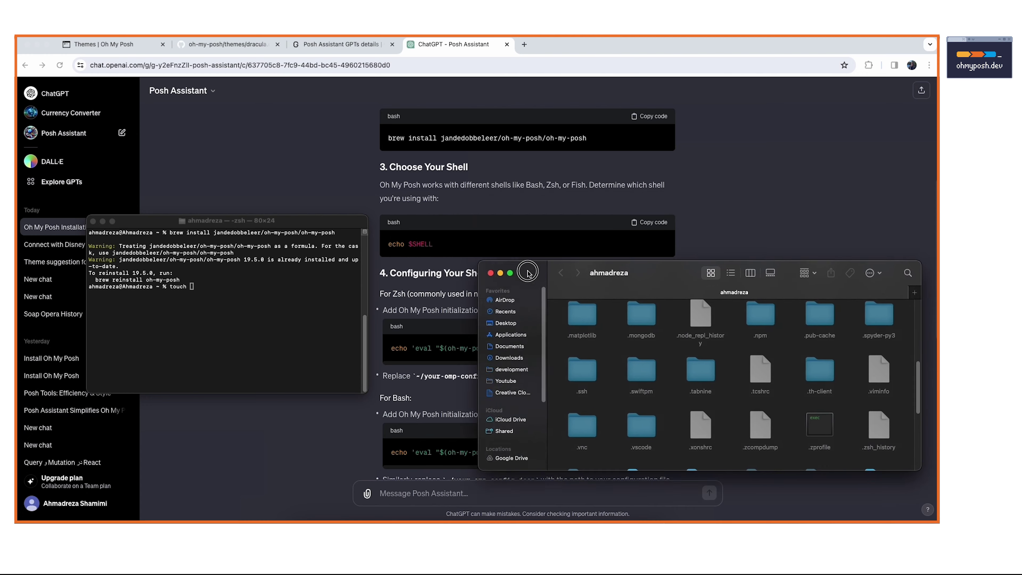
pyautogui.scroll(-3, 460, 281)
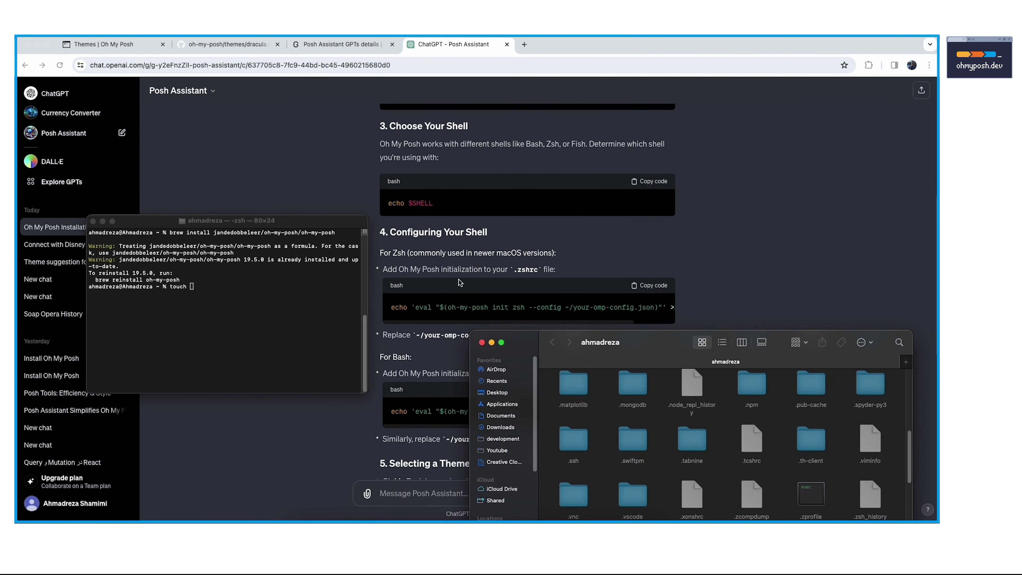
pyautogui.click(229, 306)
pyautogui.write('.z')
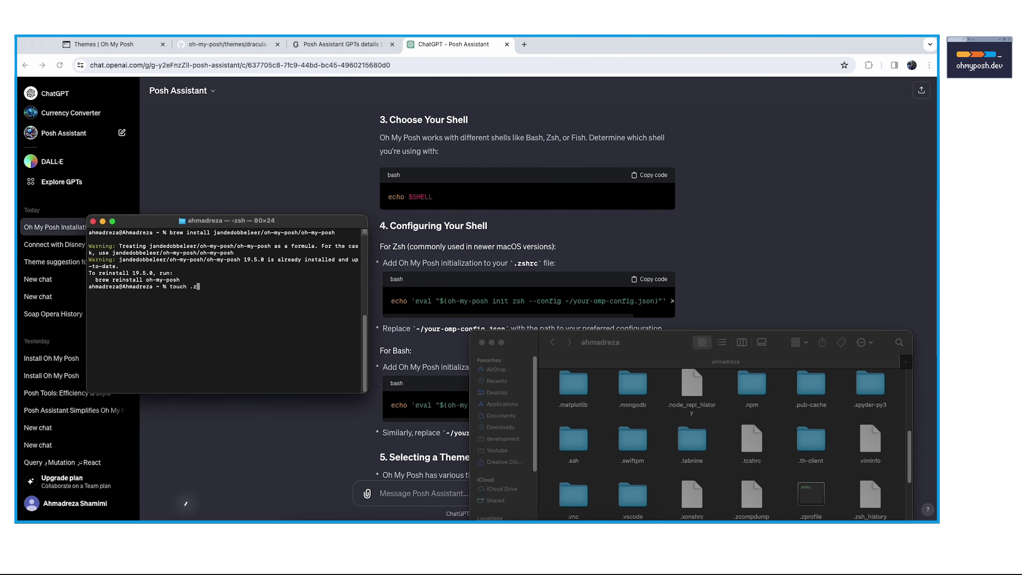
pyautogui.write('shrc')
pyautogui.press('Return')
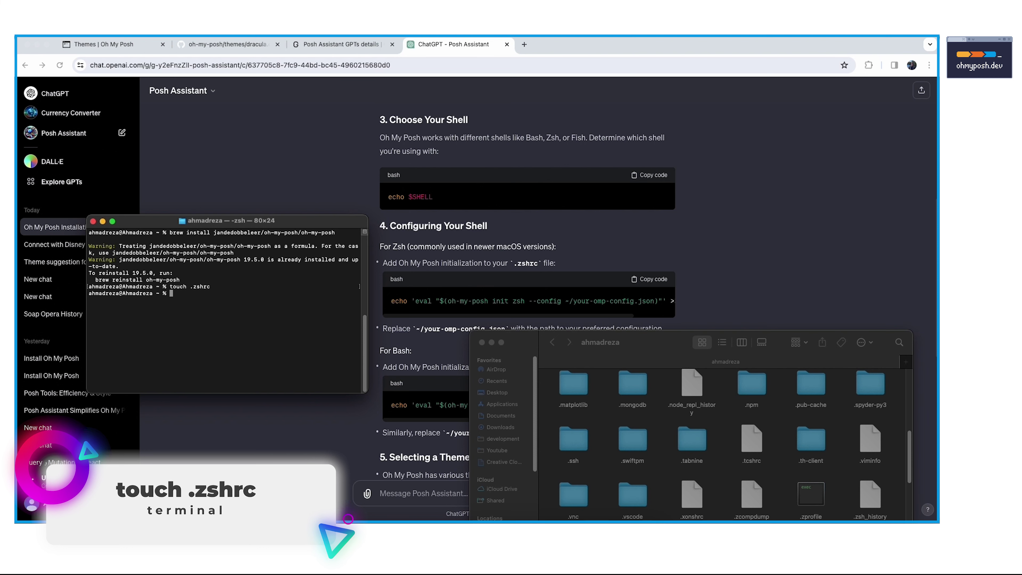
# Step: Locate the new .zshrc file in Finder and open it for editing
pyautogui.moveTo(606, 345); pyautogui.dragTo(481, 234)
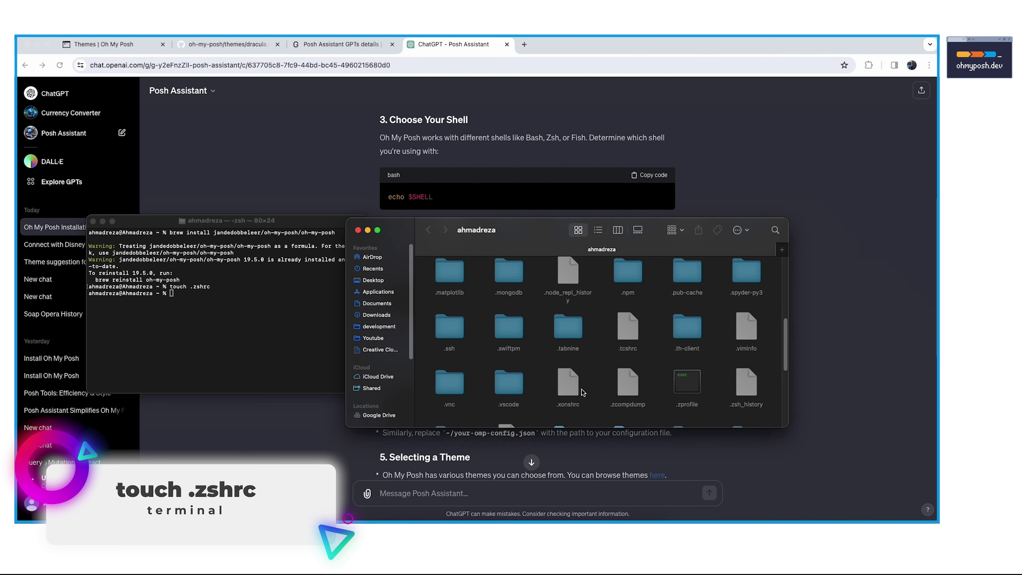
pyautogui.scroll(-1, 584, 392)
pyautogui.scroll(-2, 583, 392)
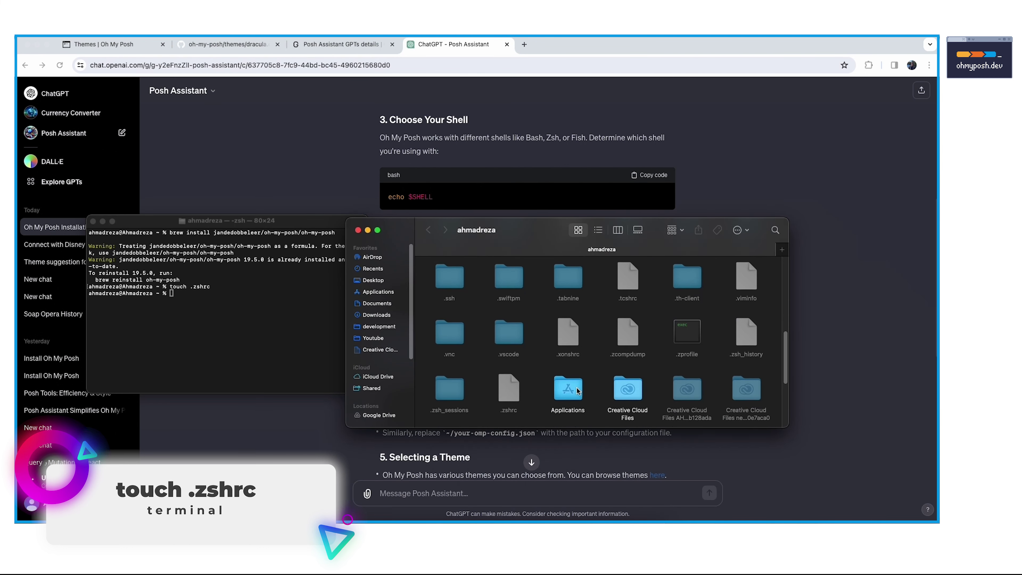
pyautogui.doubleClick(514, 392)
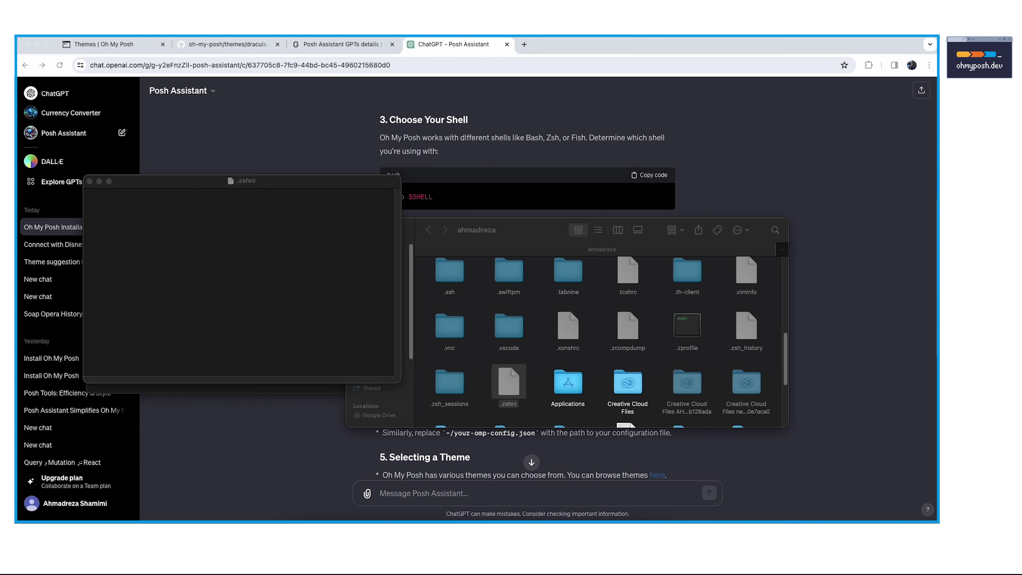
# Step: Paste the oh-my-posh init snippet using catppuccin.omp.json into the empty .zshrc
pyautogui.click(227, 241)
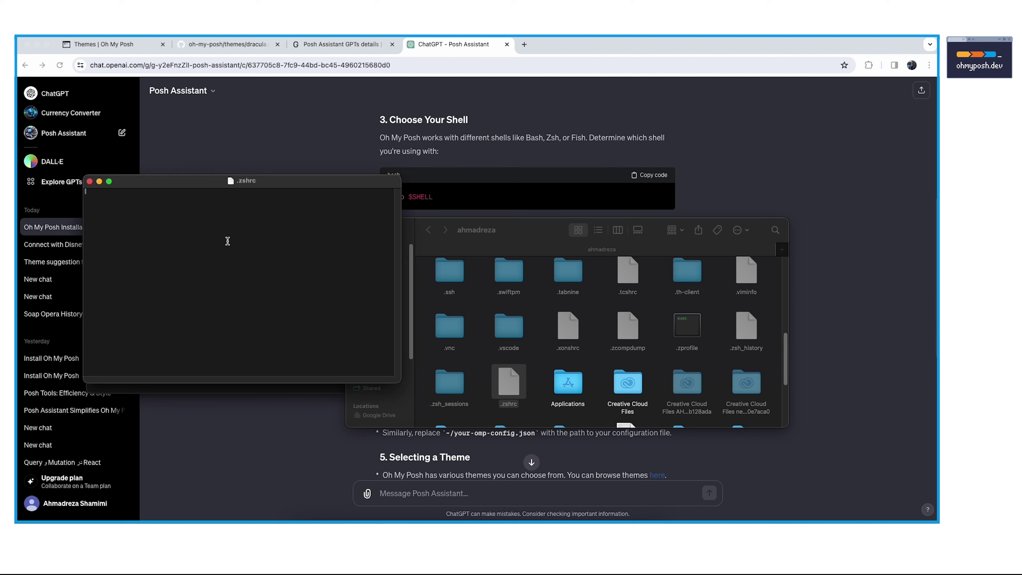
pyautogui.write('if [ "$TERM_PROGRAM" != "Apple_Terminal" ]; then eval "$(oh-my-posh init zsh --config \'https://raw.githubusercontent.com/JanDeDobbeleer/oh-my-posh/main/themes/catppuccin.omp.json\')"  fi')
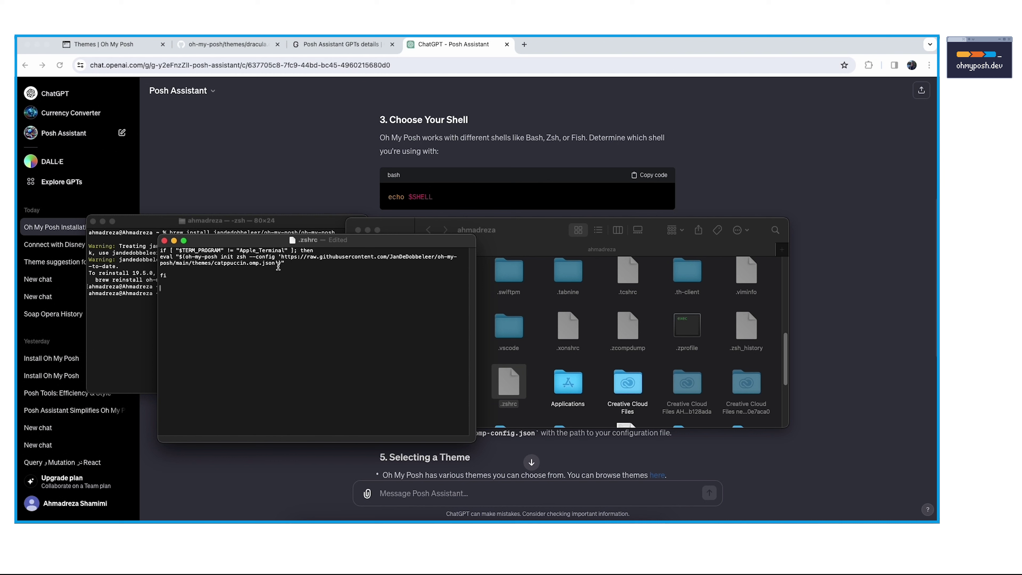
pyautogui.moveTo(383, 520)
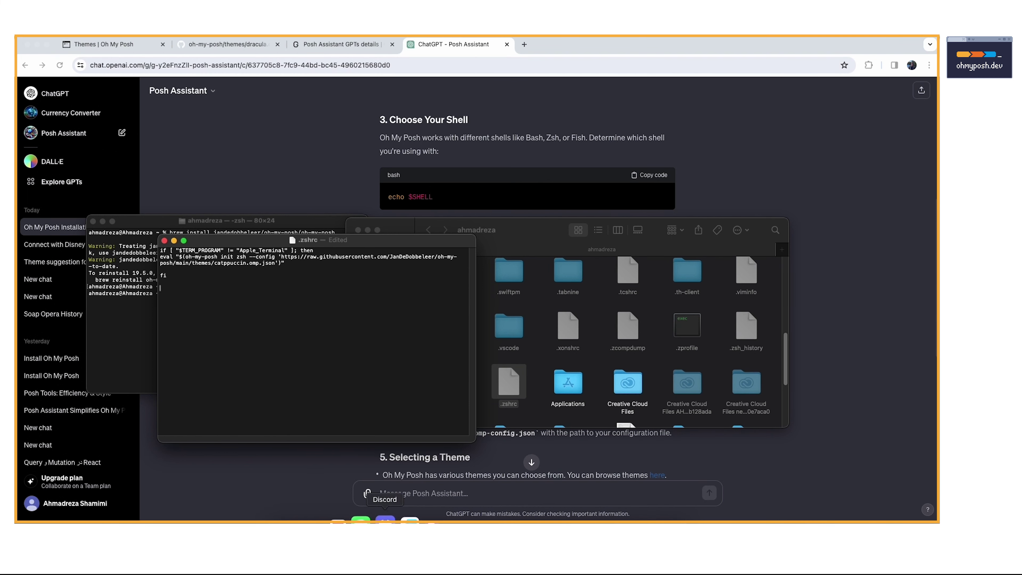
pyautogui.click(463, 505)
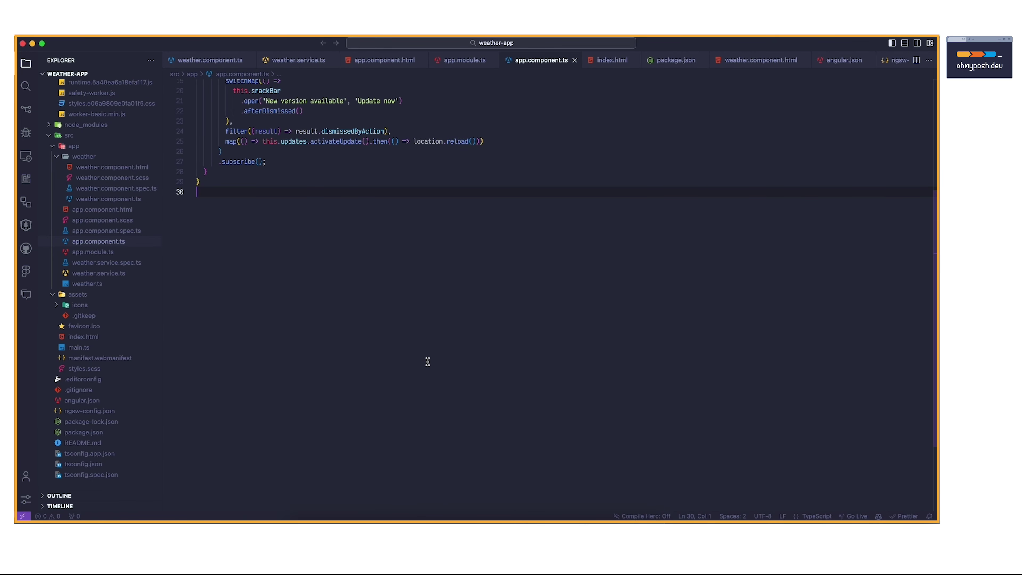
# Step: Clear the .zshrc contents and restart VS Code's integrated terminal with a fresh shell
pyautogui.hotkey('ctrl', '`')
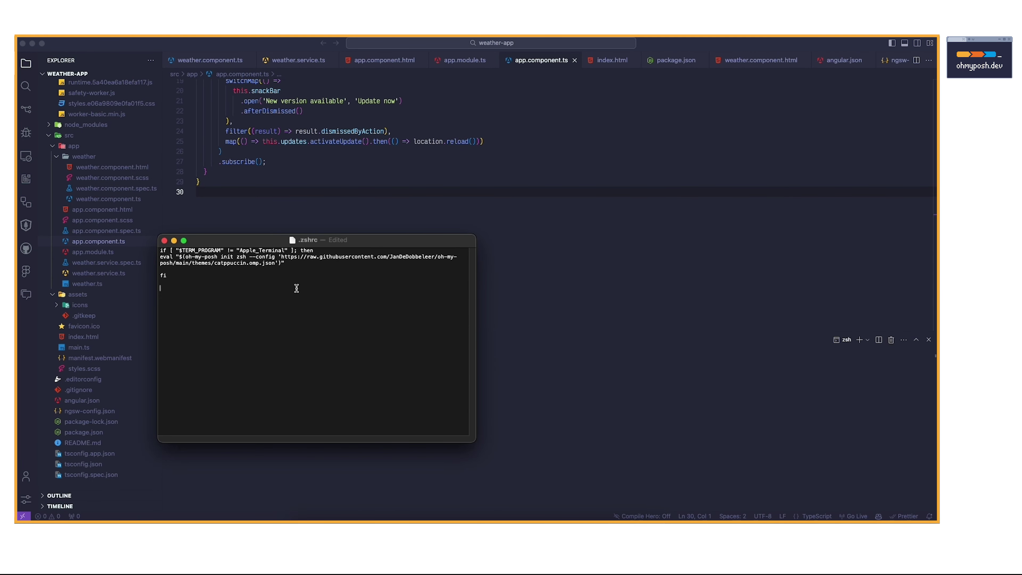
pyautogui.hotkey('ctrl', 's')
pyautogui.hotkey('ctrl', 'a')
pyautogui.press('super+c')
pyautogui.press('BackSpace')
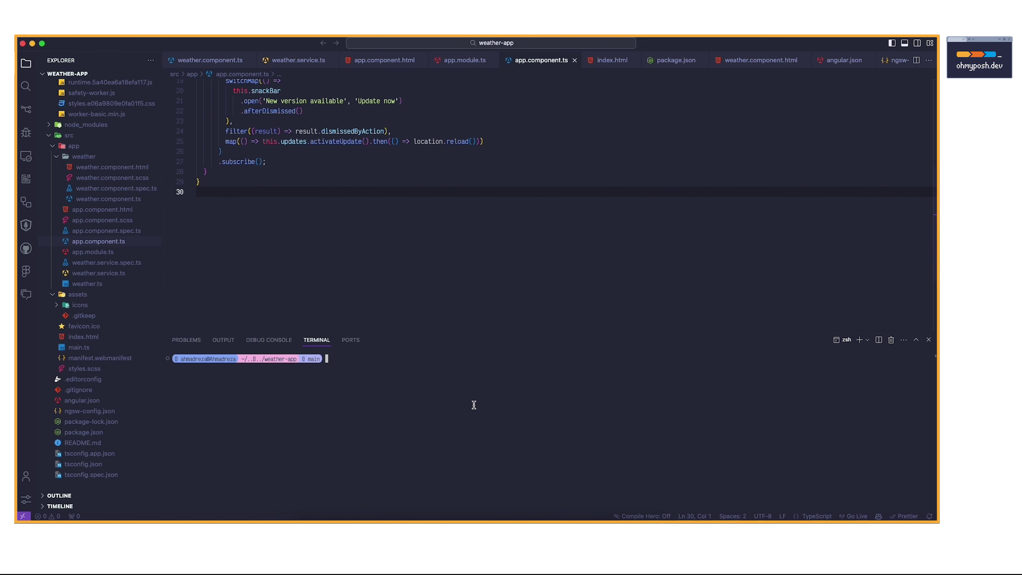
pyautogui.click(892, 339)
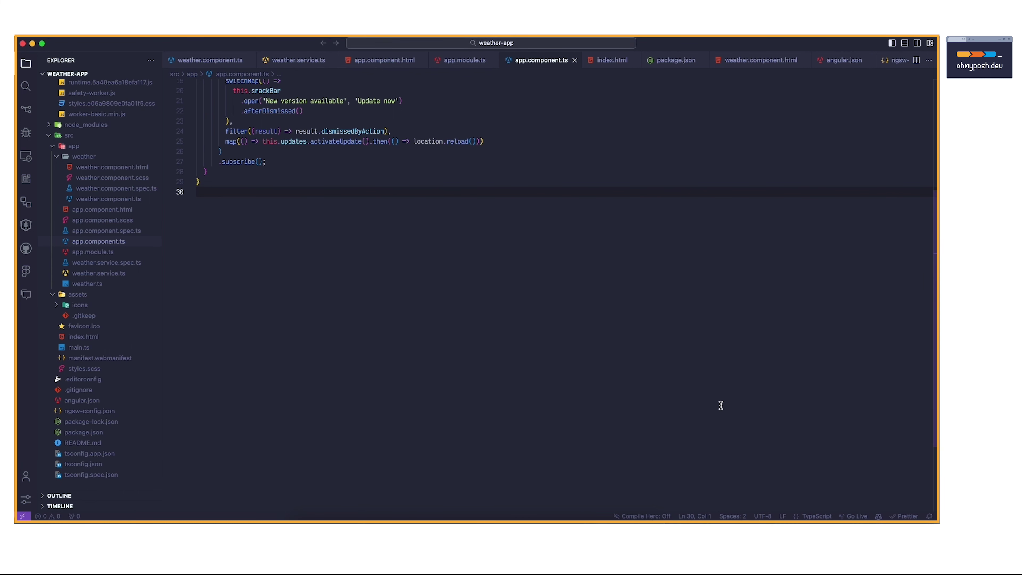
pyautogui.hotkey('ctrl', '`')
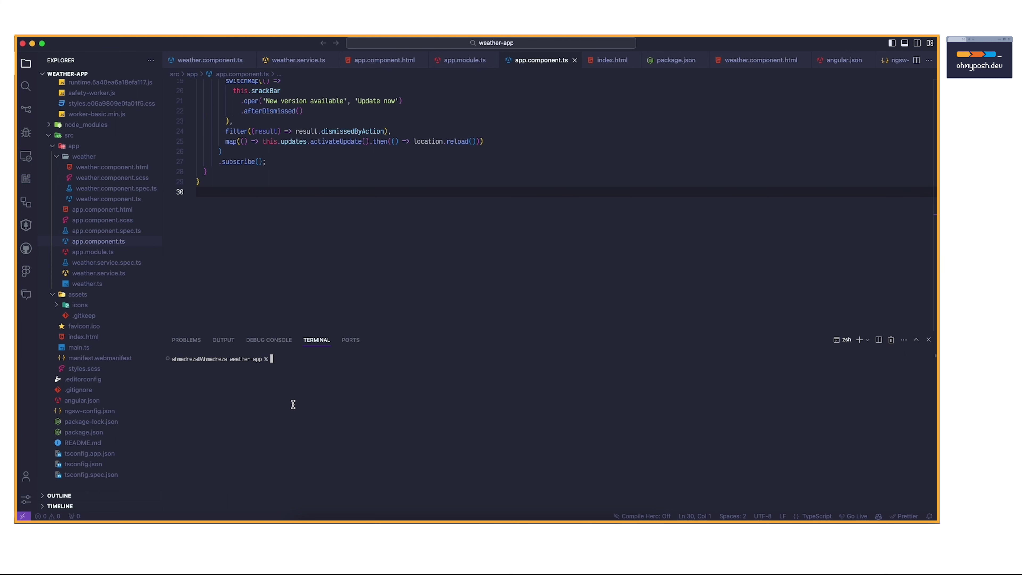
# Step: Paste the Oh My Posh init snippet back into .zshrc in TextEdit and save it
pyautogui.click(604, 520)
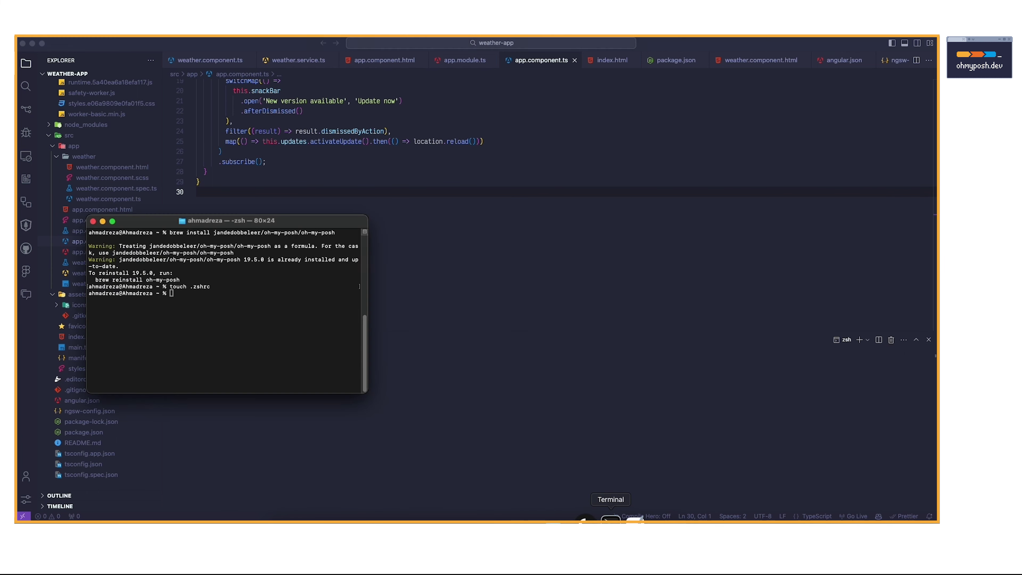
pyautogui.rightClick(656, 518)
pyautogui.click(564, 410)
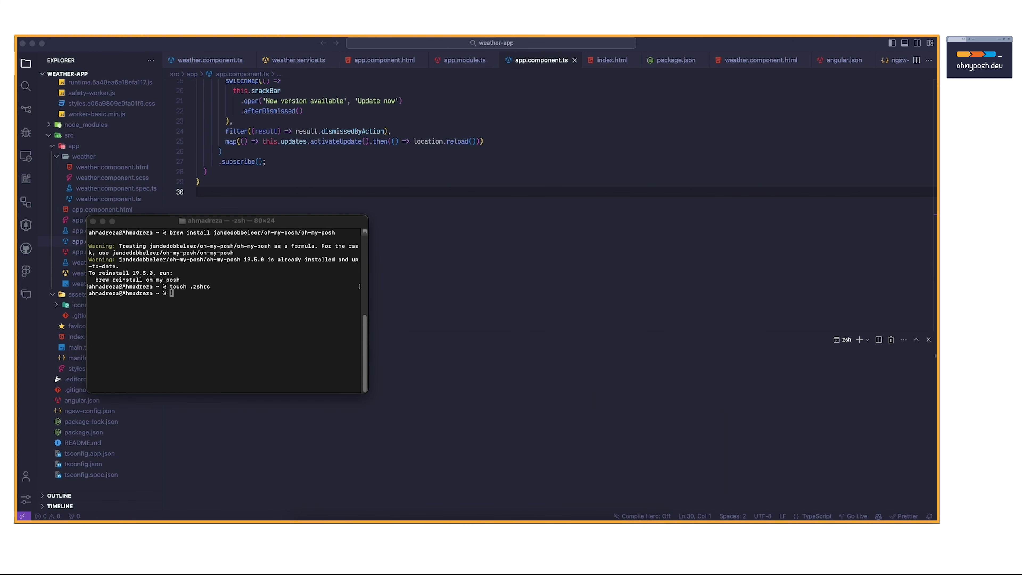
pyautogui.click(619, 519)
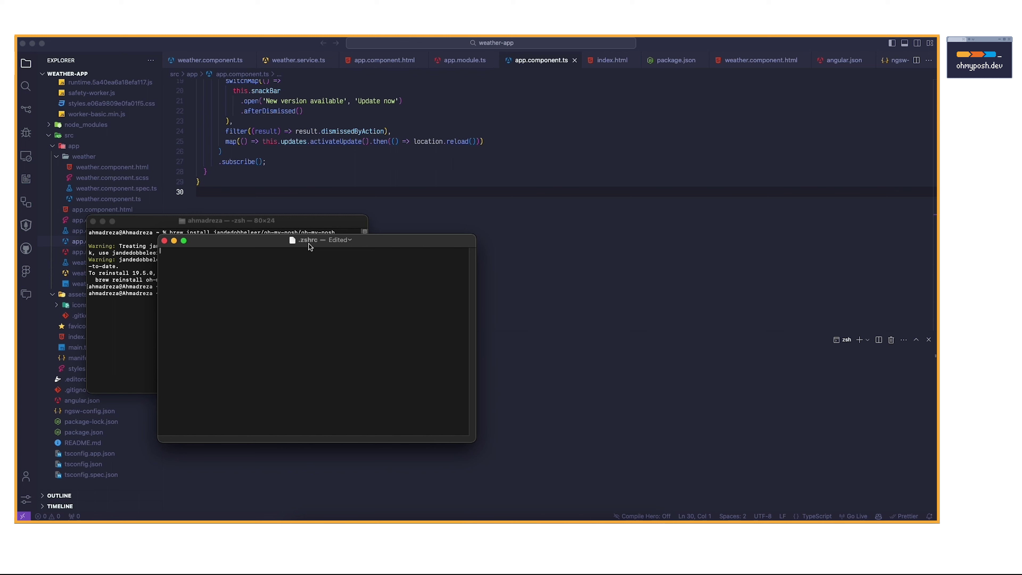
pyautogui.press('super+v')
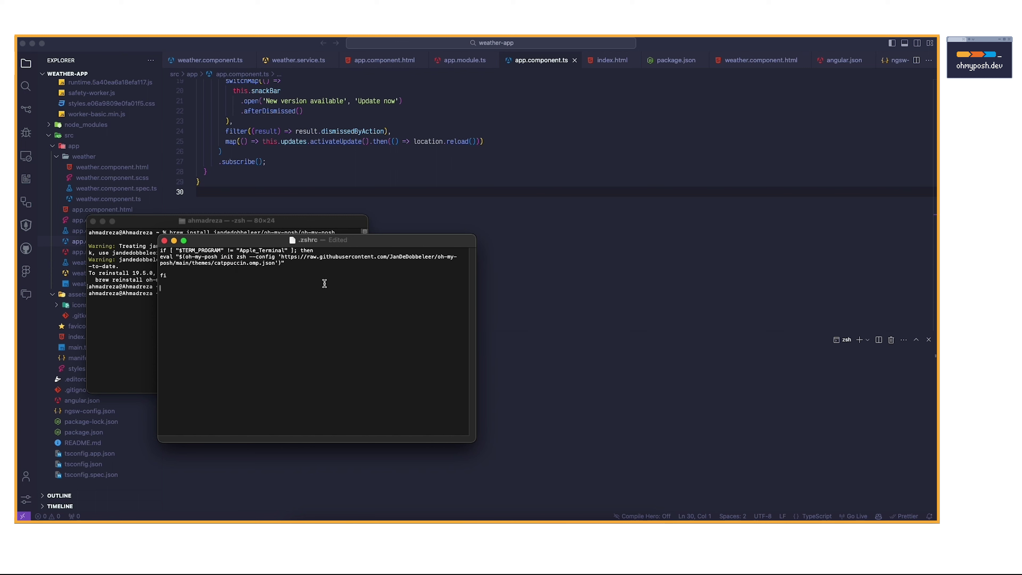
pyautogui.press('super+s')
# Step: Check the styled Oh My Posh prompt in VS Code's terminal, then return to the browser
pyautogui.click(617, 384)
pyautogui.click(892, 341)
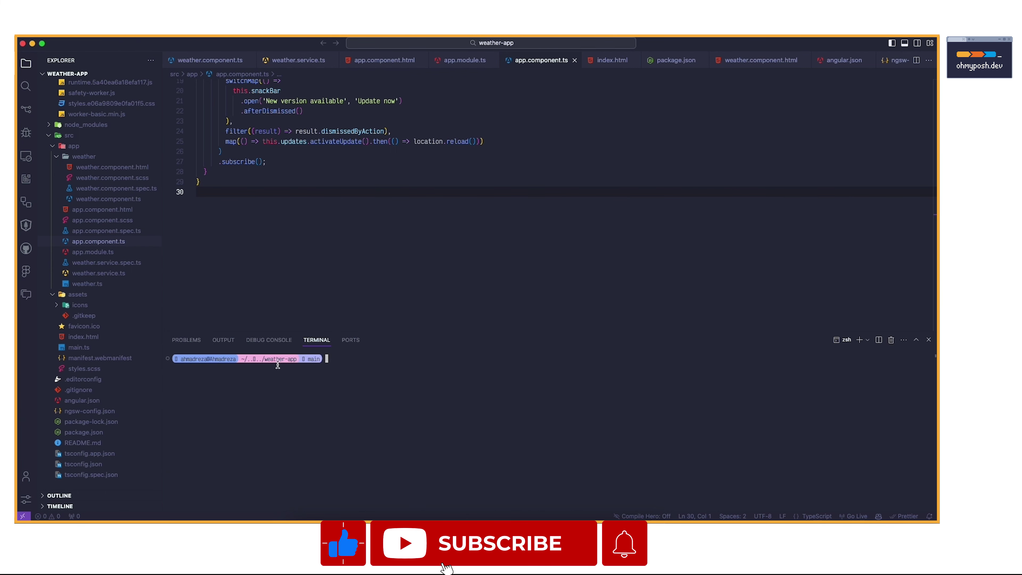
pyautogui.click(353, 547)
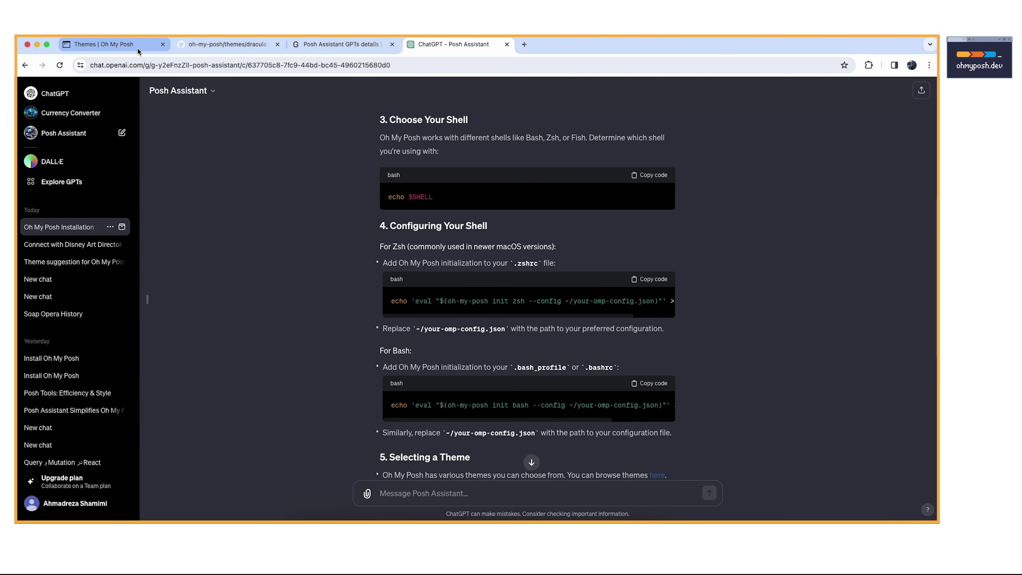
# Step: Scroll the Oh My Posh themes page and open the glowsticks theme's source file on GitHub
pyautogui.click(116, 44)
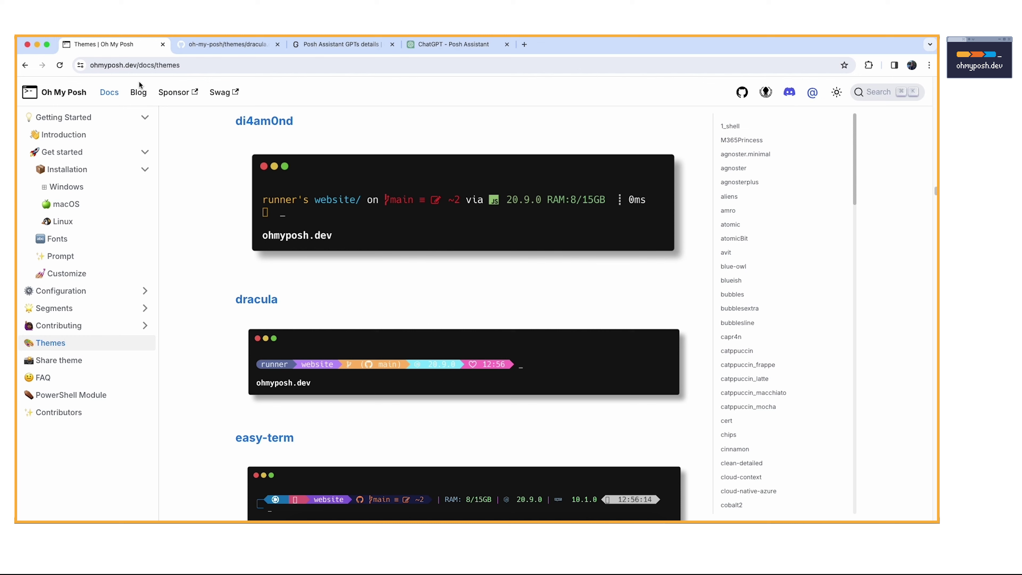
pyautogui.click(50, 343)
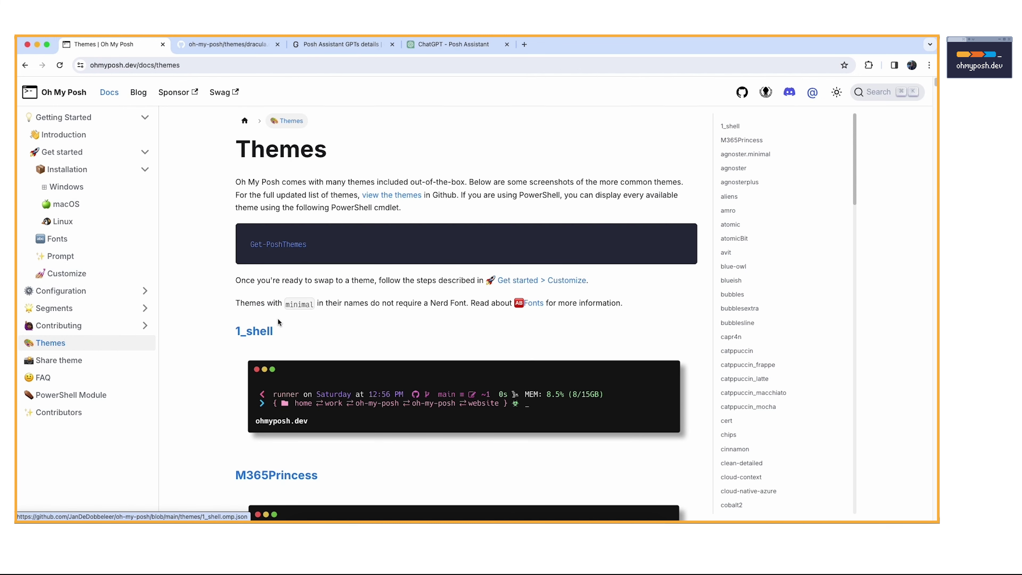
pyautogui.scroll(-10, 304, 376)
pyautogui.scroll(-1, 302, 372)
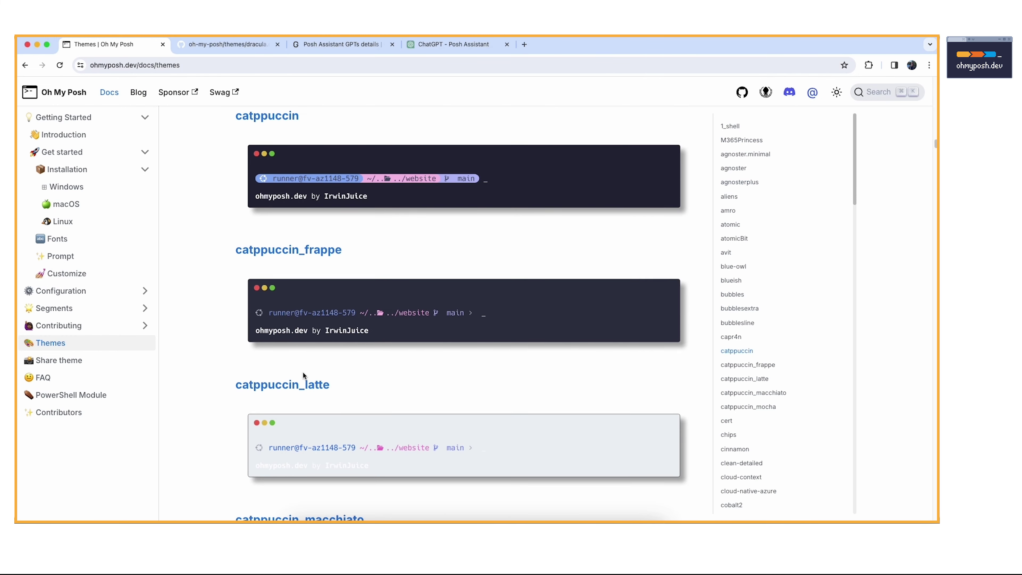
pyautogui.scroll(-10, 302, 372)
pyautogui.scroll(-10, 303, 372)
pyautogui.scroll(-5, 302, 373)
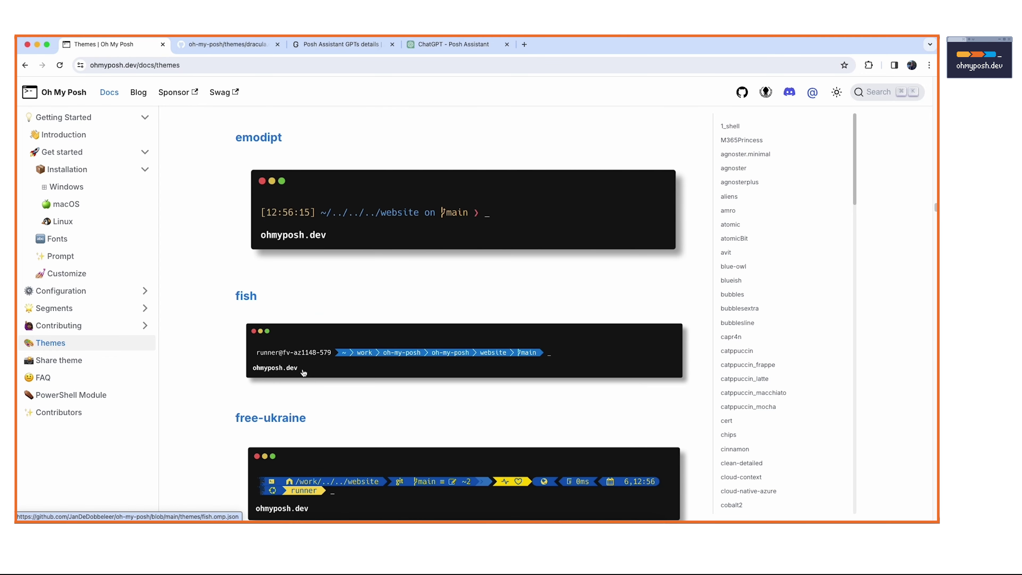
pyautogui.scroll(-5, 304, 373)
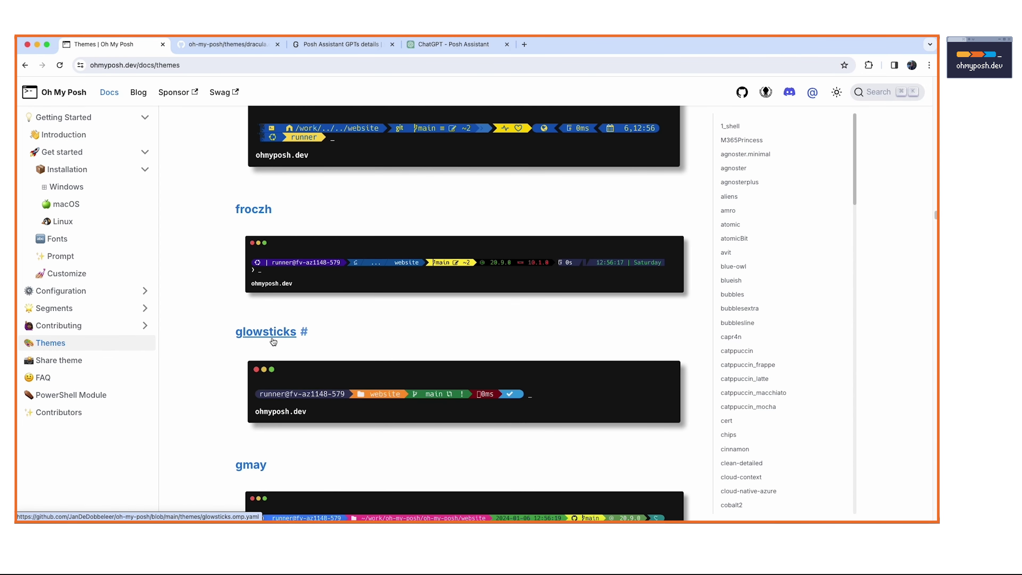
pyautogui.click(303, 331)
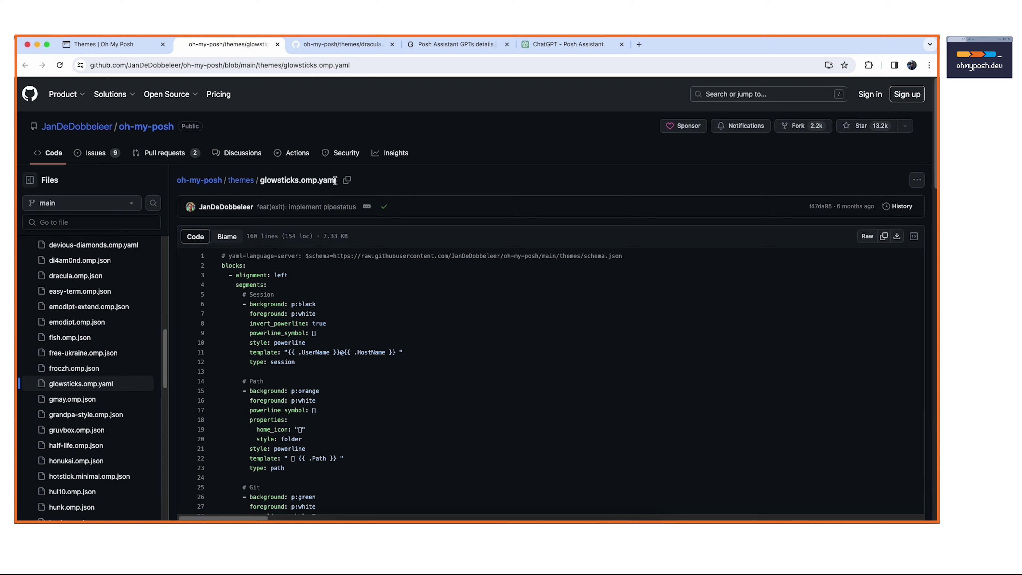
# Step: Copy the file name glowsticks.omp.yaml from the GitHub breadcrumb
pyautogui.moveTo(336, 180); pyautogui.dragTo(262, 182)
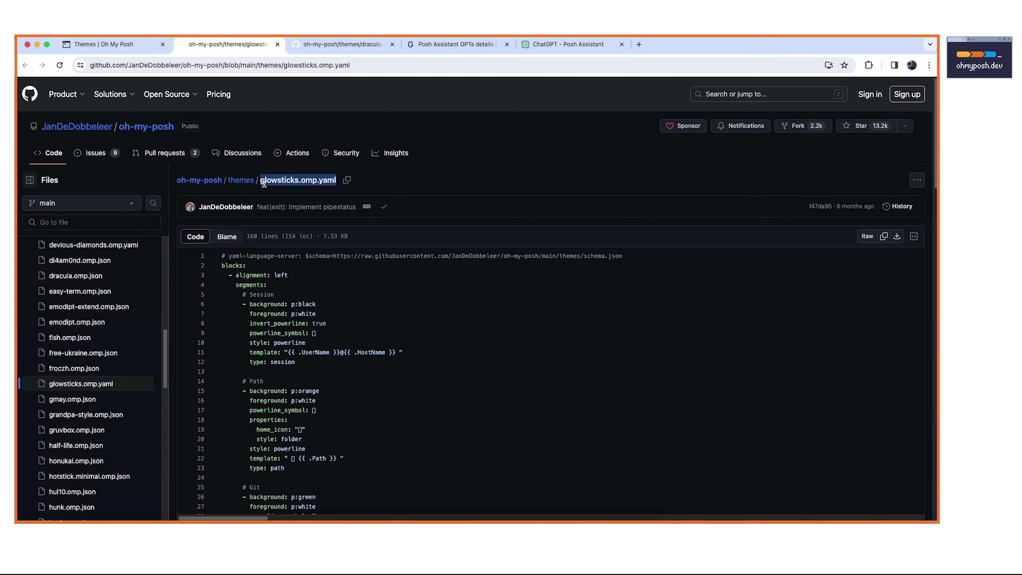
pyautogui.rightClick(263, 182)
pyautogui.click(279, 203)
# Step: In .zshrc, replace catppuccin.omp.json with glowsticks.omp.yaml in the Oh My Posh eval line
pyautogui.press('super+Tab')
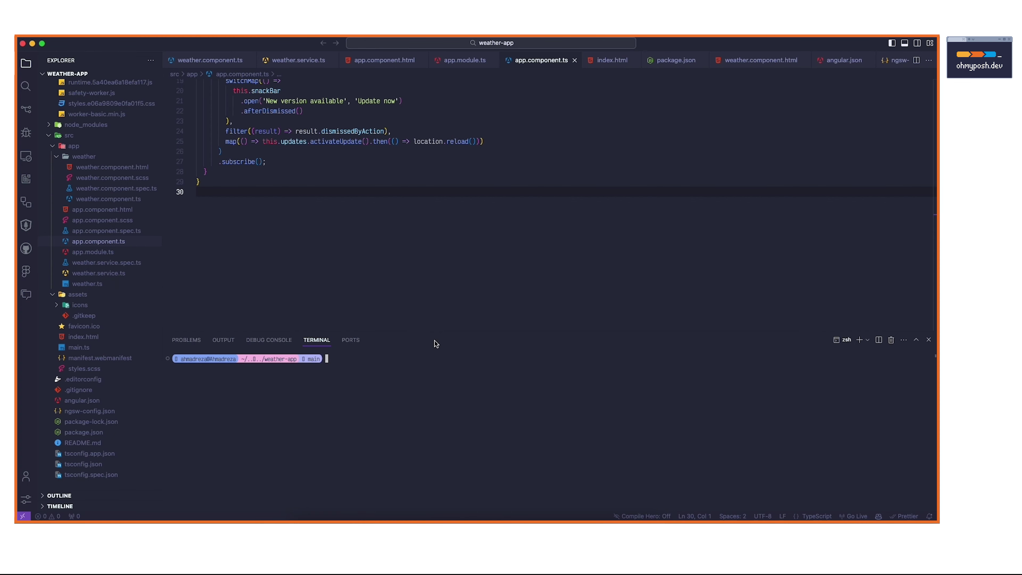
pyautogui.click(601, 516)
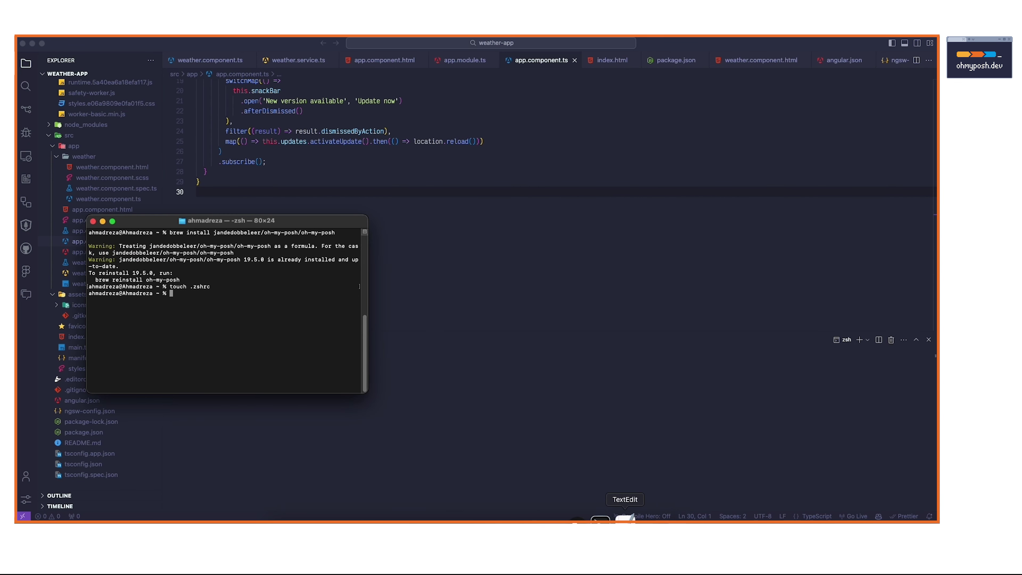
pyautogui.click(623, 516)
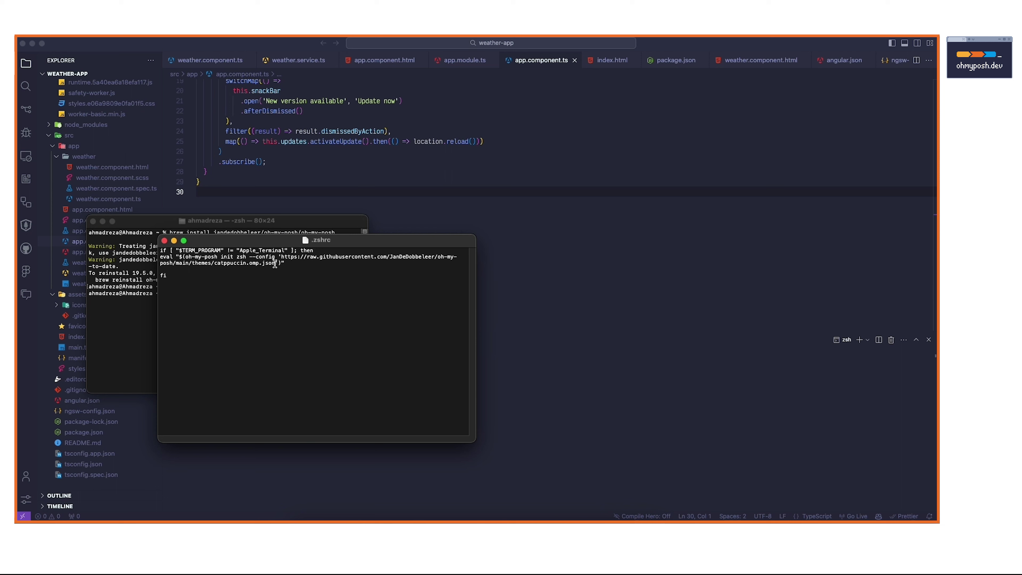
pyautogui.moveTo(275, 264); pyautogui.dragTo(214, 264)
pyautogui.press('super+v')
# Step: Restart VS Code's terminal so the prompt loads the glowsticks theme
pyautogui.click(491, 433)
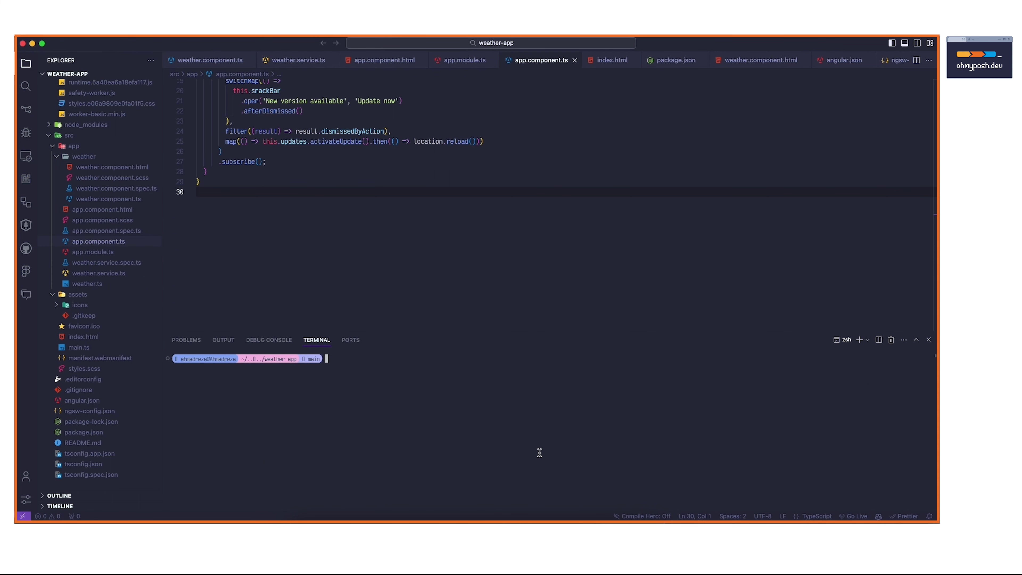
pyautogui.click(891, 340)
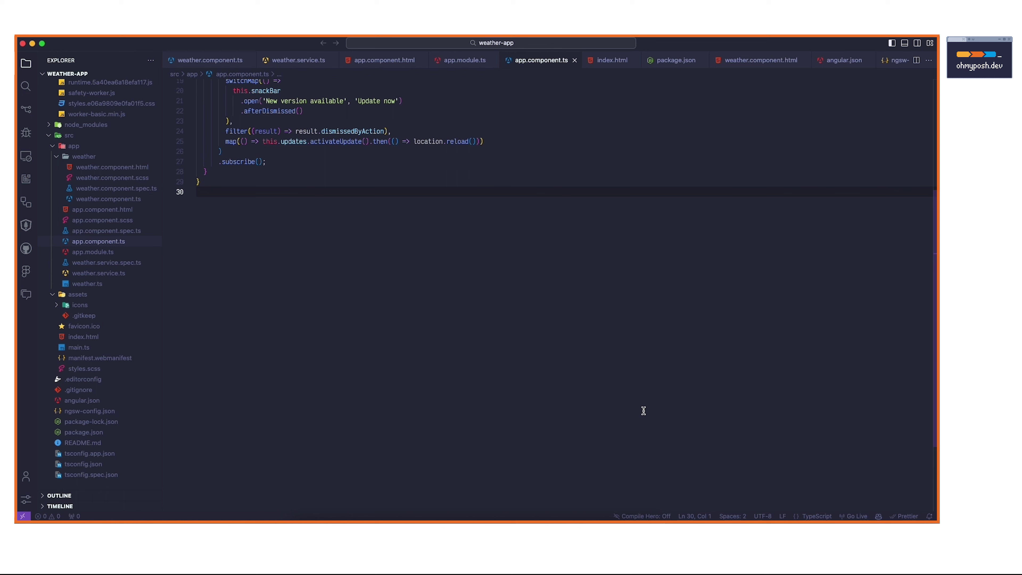
pyautogui.hotkey('ctrl', '`')
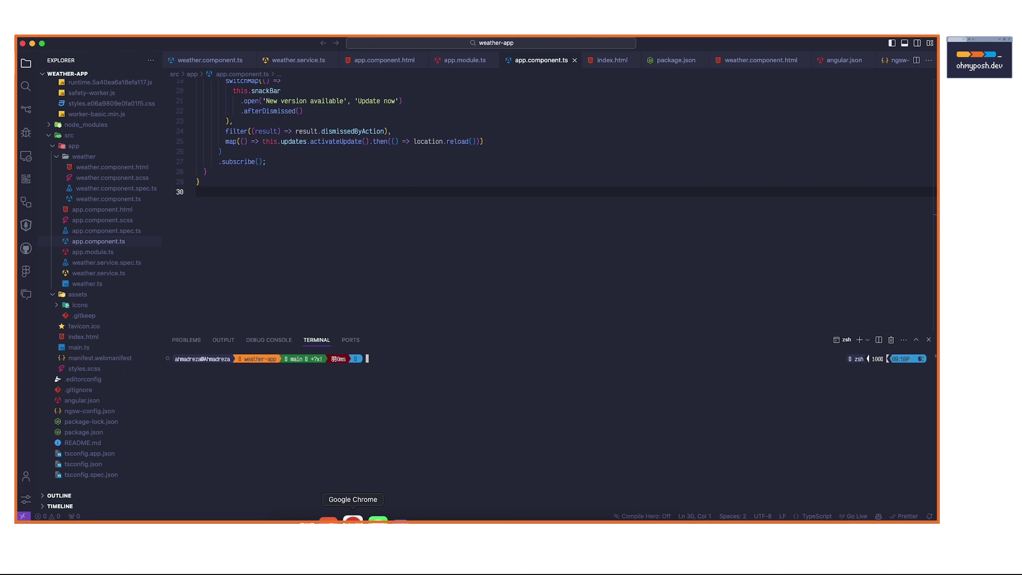
pyautogui.click(353, 523)
pyautogui.click(113, 45)
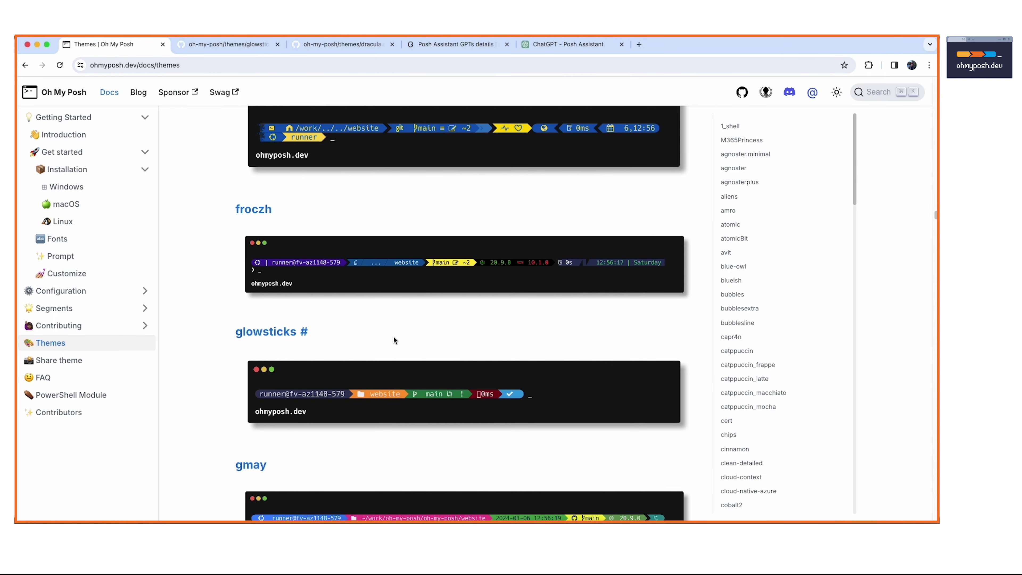
# Step: Open the M365Princess theme on GitHub and select its file name M365Princess.omp.json
pyautogui.scroll(-5, 353, 353)
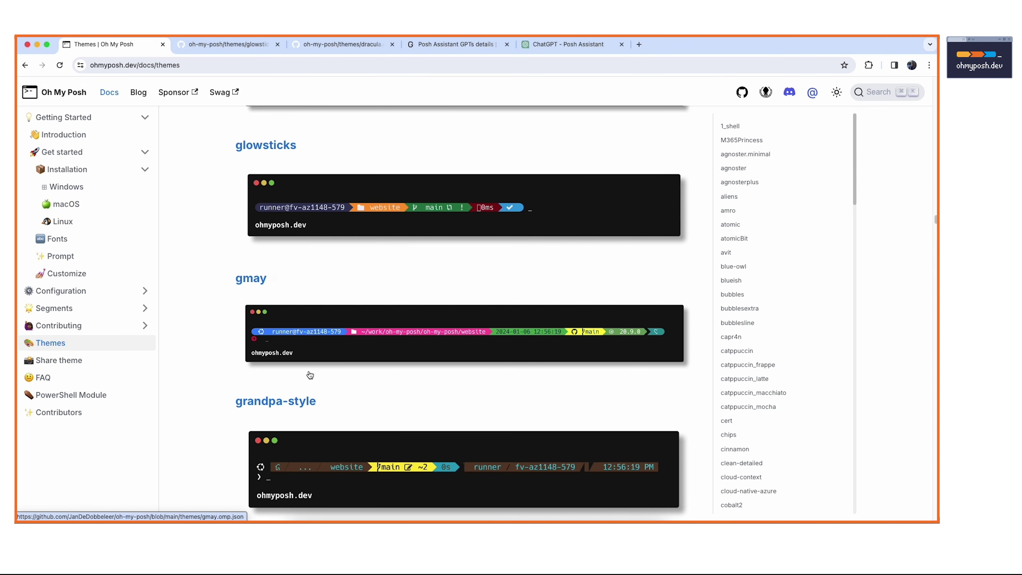
pyautogui.scroll(-5, 309, 362)
pyautogui.scroll(-5, 308, 368)
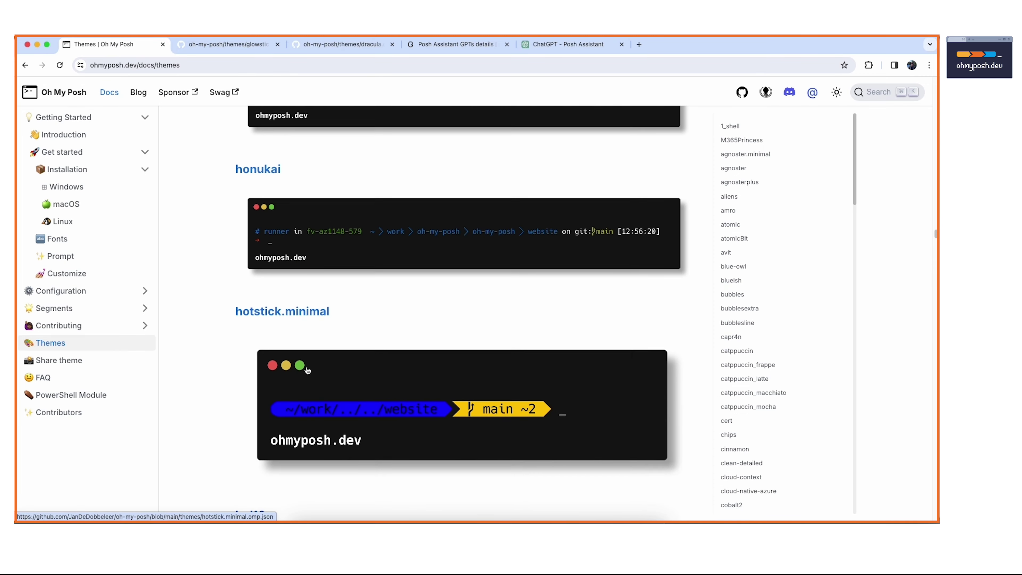
pyautogui.press('Home')
pyautogui.scroll(-5, 322, 370)
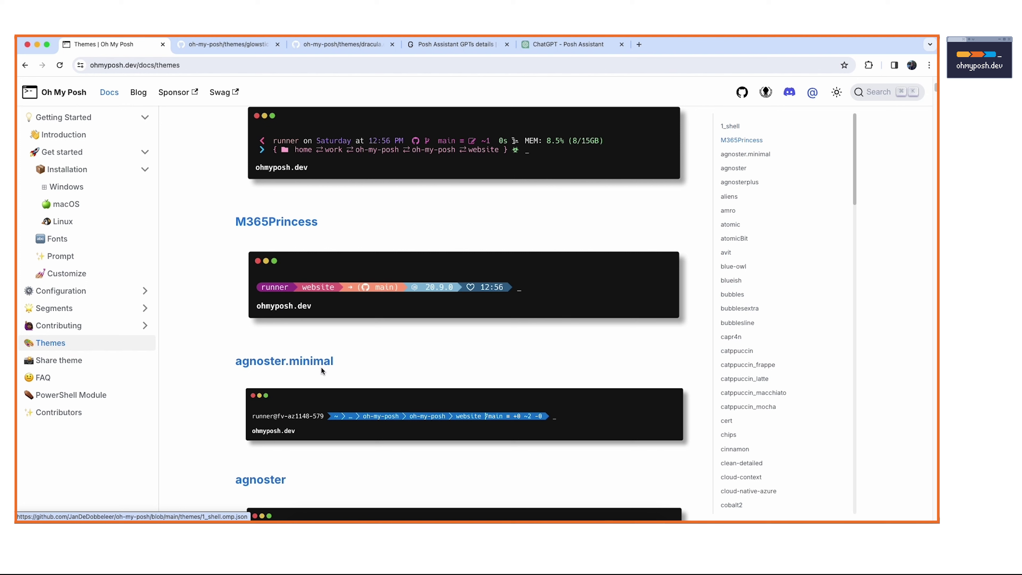
pyautogui.click(296, 225)
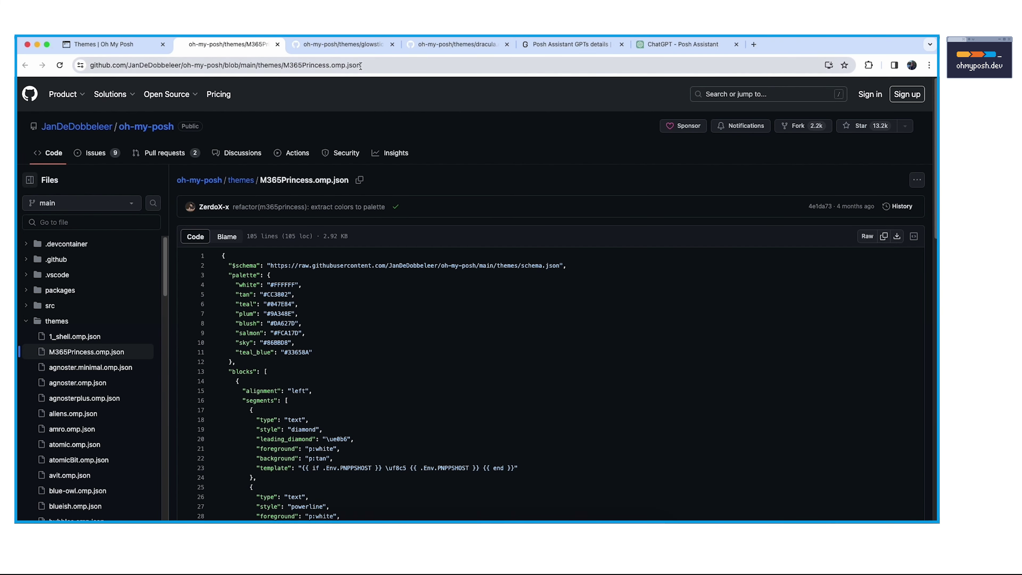
pyautogui.moveTo(349, 180); pyautogui.dragTo(262, 180)
pyautogui.moveTo(432, 521)
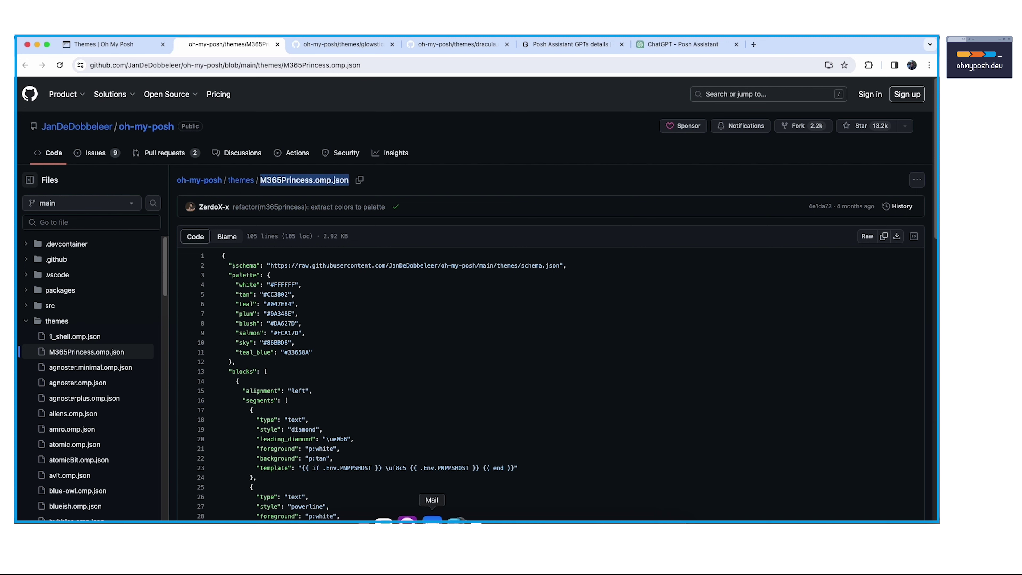
pyautogui.click(611, 517)
# Step: Swap glowsticks.omp.yaml for M365Princess.omp.json in .zshrc, then reopen VS Code's terminal
pyautogui.moveTo(275, 263); pyautogui.dragTo(214, 263)
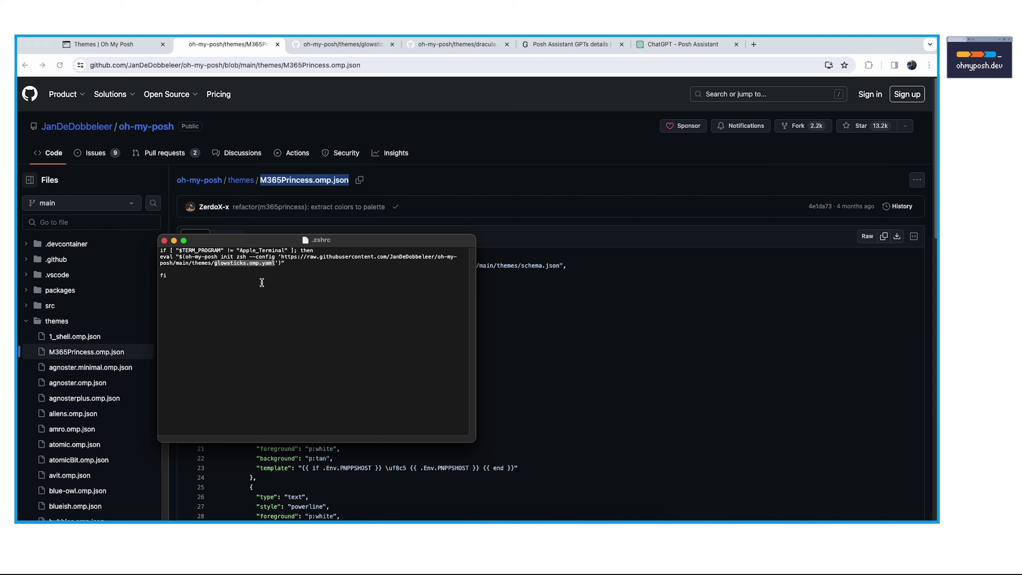
pyautogui.press('super+v')
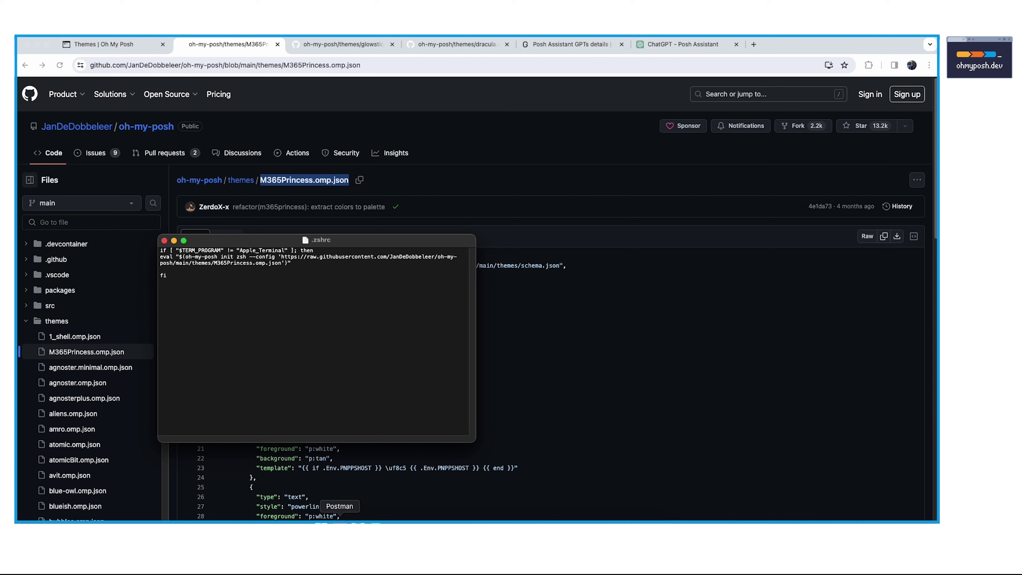
pyautogui.click(456, 518)
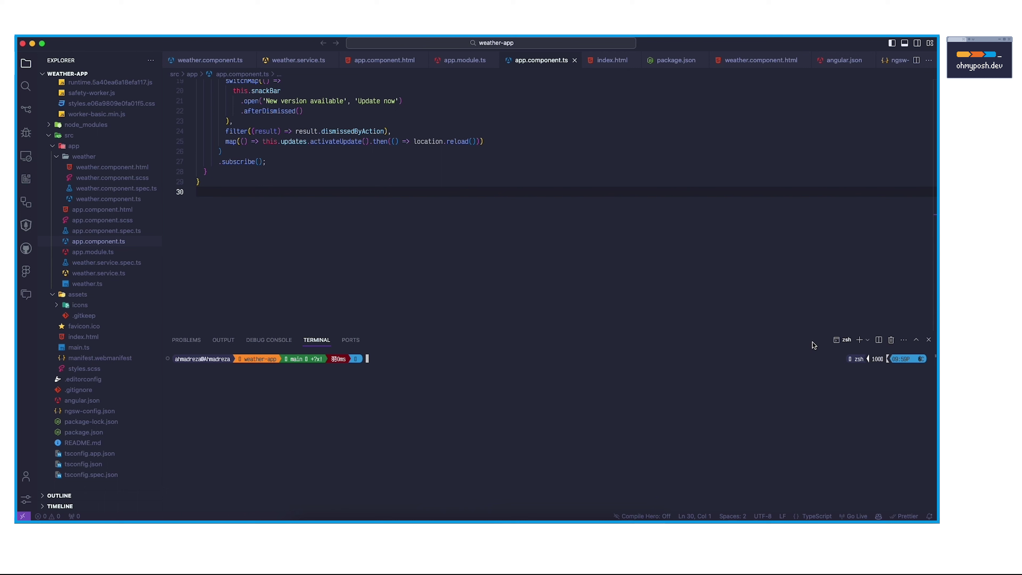
pyautogui.click(891, 340)
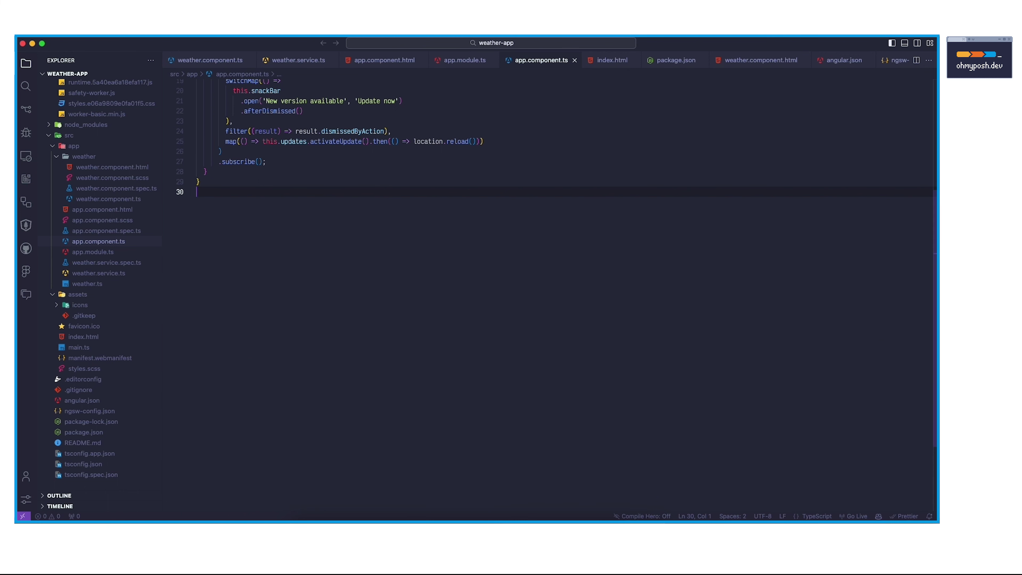
pyautogui.hotkey('ctrl', '`')
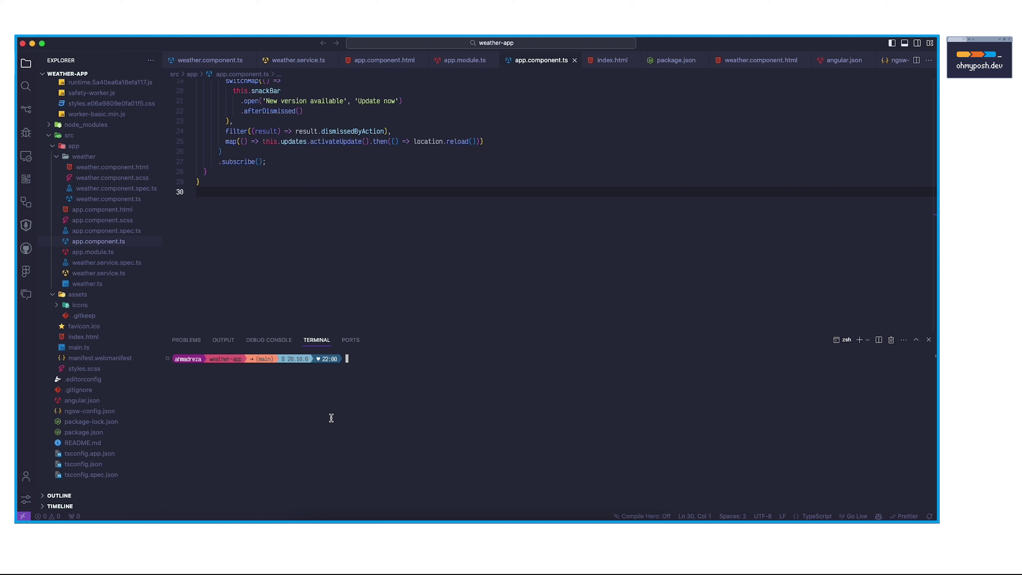
# Step: Run 'oh-my-posh font install', browse the font list, and quit with q without installing
pyautogui.press('Up')
pyautogui.press('BackSpace')
pyautogui.press('BackSpace')
pyautogui.press('BackSpace')
pyautogui.press('BackSpace')
pyautogui.press('BackSpace')
pyautogui.press('BackSpace')
pyautogui.press('Right')
pyautogui.press('Right')
pyautogui.press('Right')
pyautogui.press('Right')
pyautogui.press('Right')
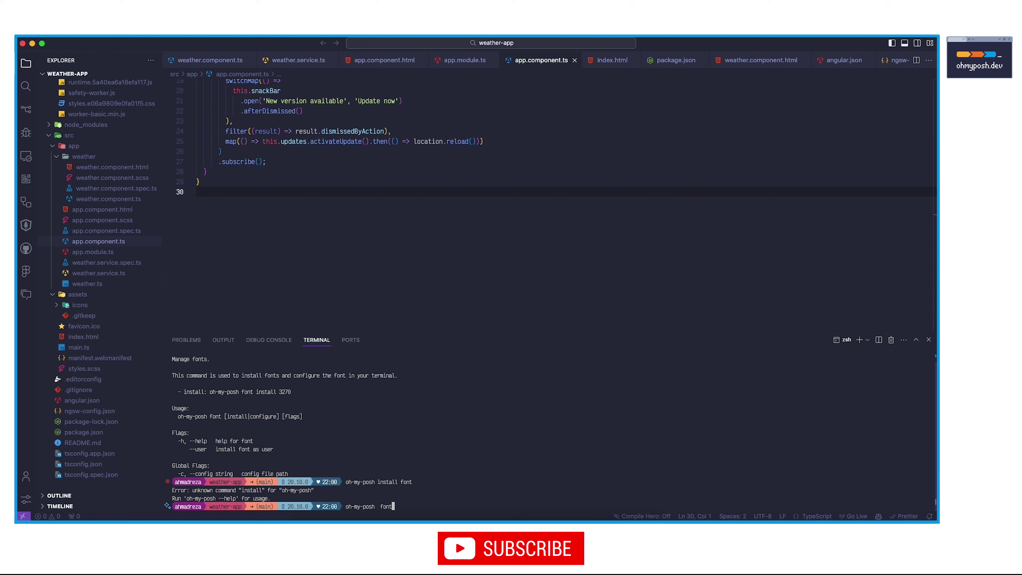
pyautogui.write('install')
pyautogui.press('Return')
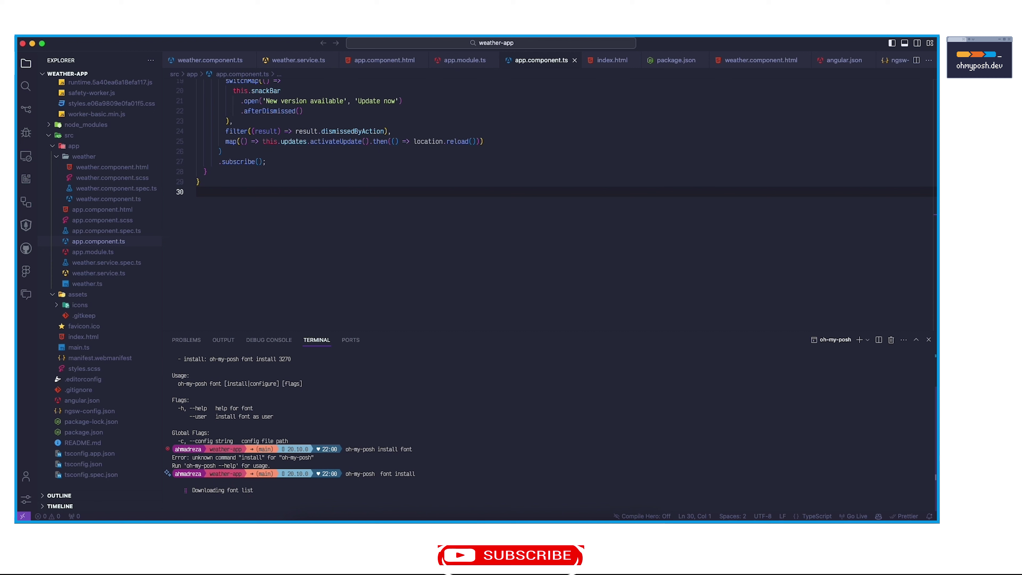
pyautogui.press('Down')
pyautogui.press('Down')
pyautogui.press('Down')
pyautogui.press('Down')
pyautogui.press('Down')
pyautogui.press('Down')
pyautogui.press('Down')
pyautogui.press('Down')
pyautogui.press('Down')
pyautogui.press('Down')
pyautogui.press('Down')
pyautogui.press('Down')
pyautogui.press('Down')
pyautogui.press('Down')
pyautogui.press('Down')
pyautogui.press('Down')
pyautogui.press('Down')
pyautogui.press('Down')
pyautogui.press('Down')
pyautogui.press('Down')
pyautogui.press('Down')
pyautogui.press('Down')
pyautogui.press('Down')
pyautogui.press('Down')
pyautogui.press('Down')
pyautogui.press('Down')
pyautogui.press('Down')
pyautogui.press('Down')
pyautogui.press('Down')
pyautogui.press('Down')
pyautogui.press('Down')
pyautogui.press('Down')
pyautogui.press('Down')
pyautogui.press('Down')
pyautogui.press('Down')
pyautogui.press('Down')
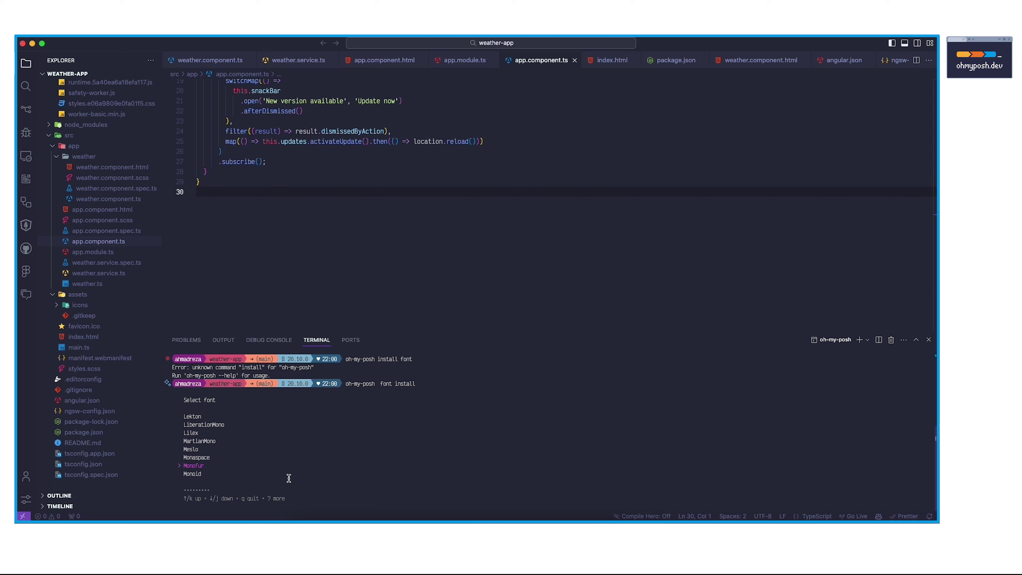
pyautogui.press('Down')
pyautogui.press('Down')
pyautogui.press('Down')
pyautogui.press('Down')
pyautogui.press('Down')
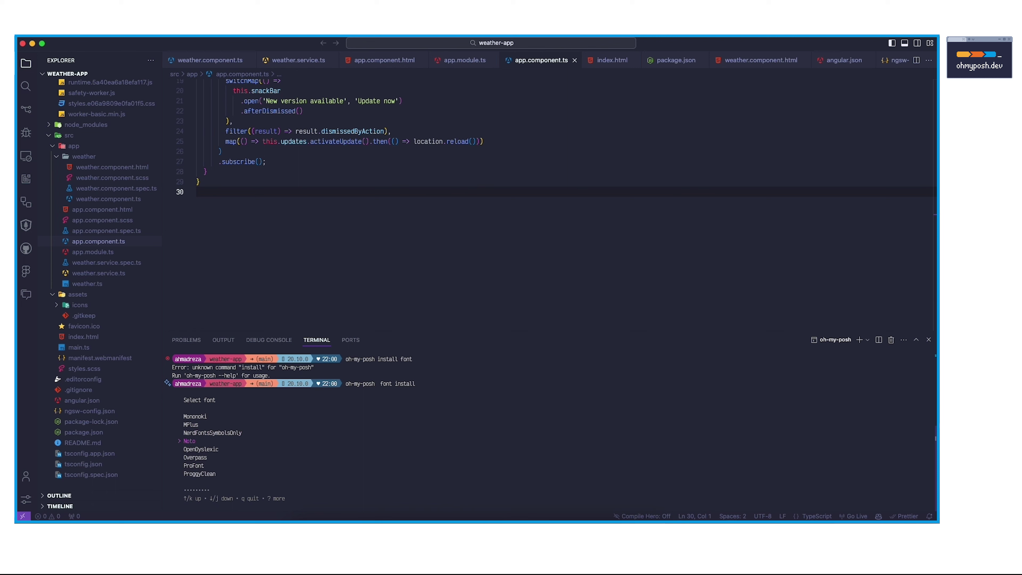
pyautogui.press('q')
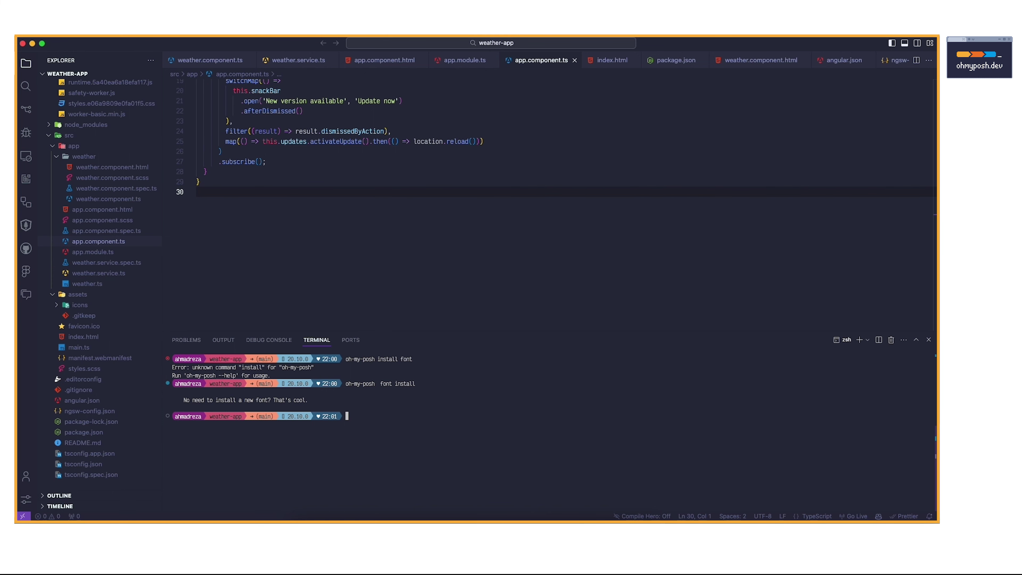
pyautogui.click(356, 518)
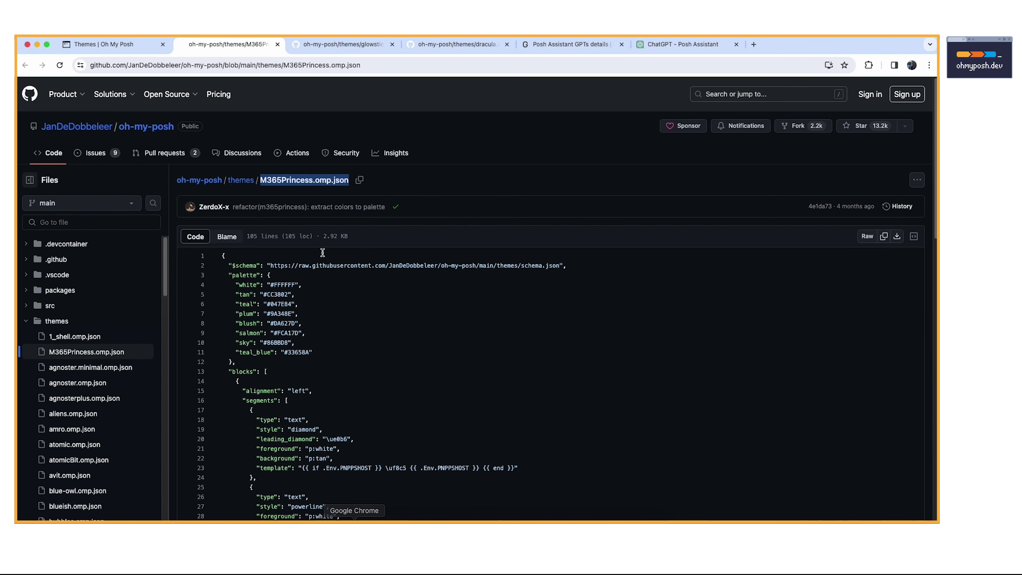
# Step: Step through Chrome's open tabs, ending on the Posh Assistant ChatGPT conversation
pyautogui.click(122, 45)
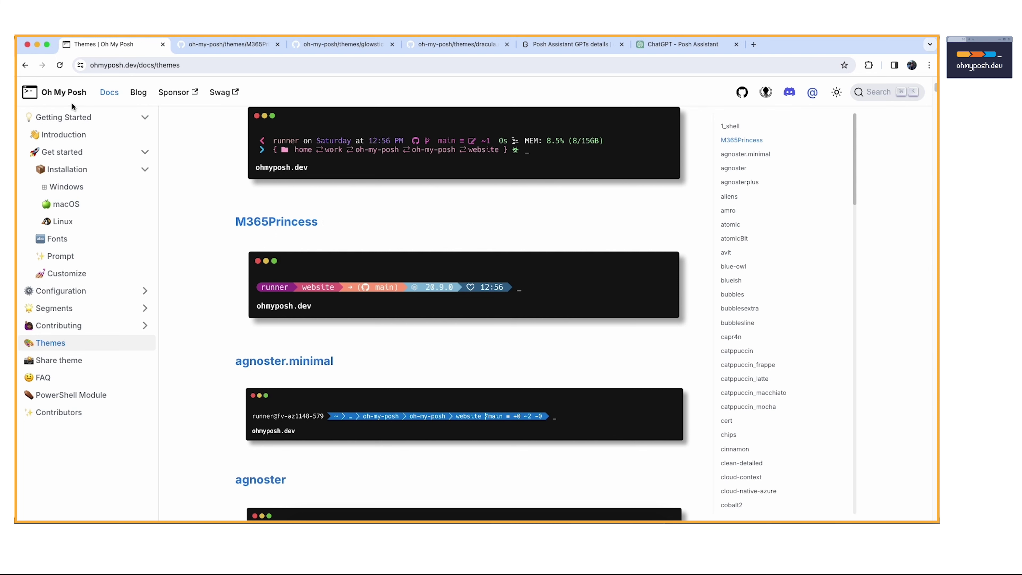
pyautogui.click(233, 44)
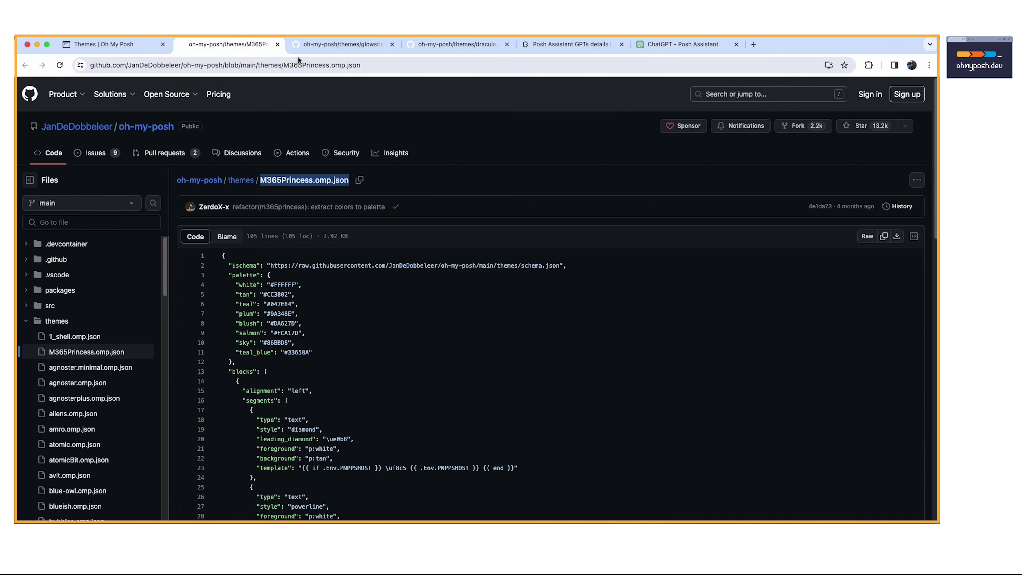
pyautogui.click(340, 44)
pyautogui.click(456, 44)
pyautogui.click(572, 44)
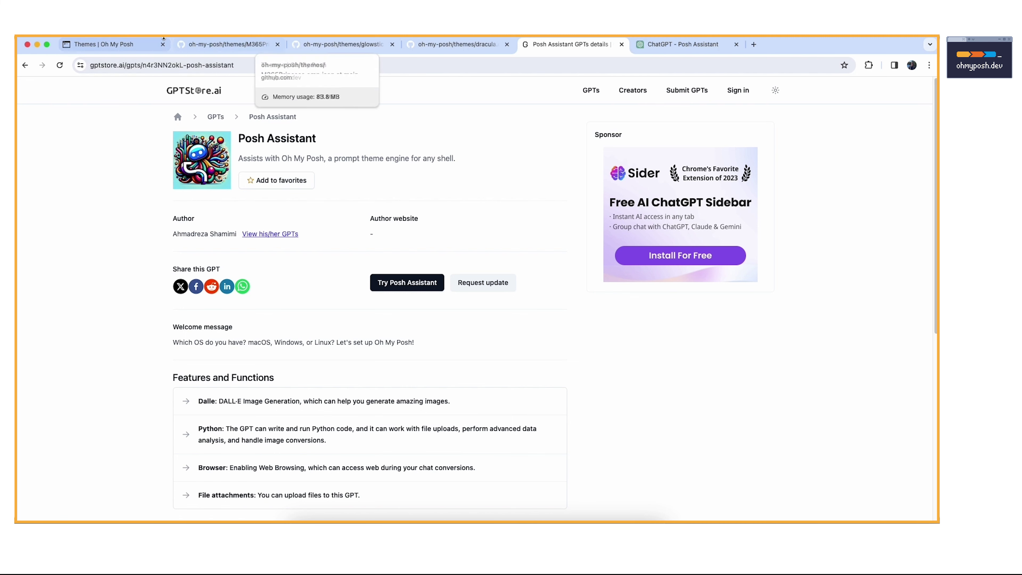
pyautogui.click(121, 44)
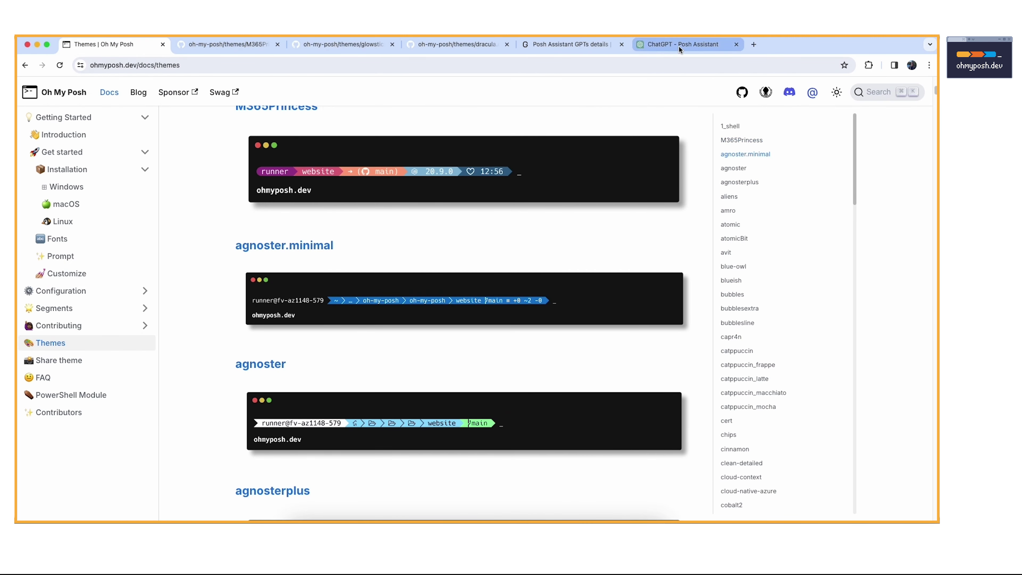
pyautogui.click(679, 46)
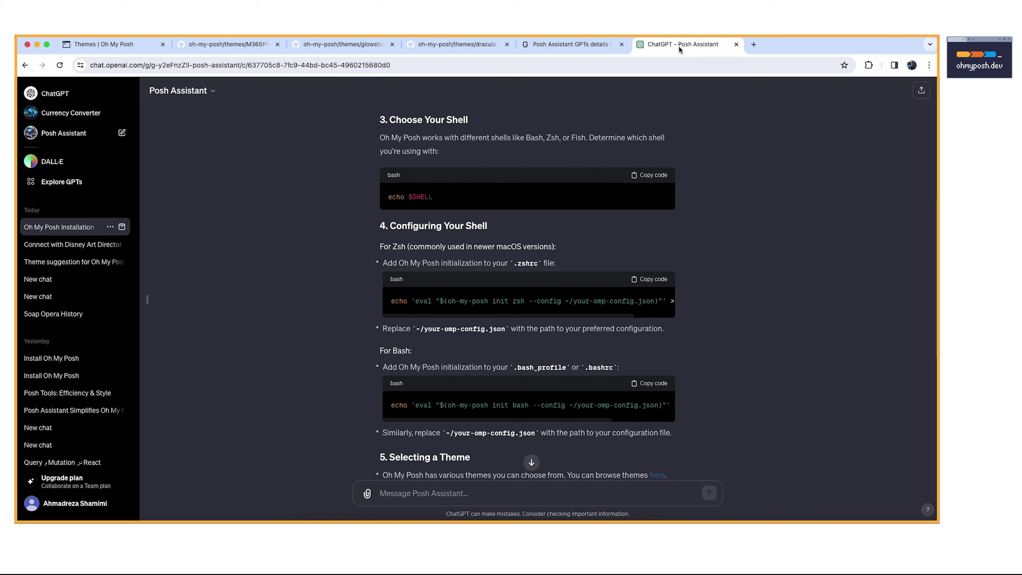